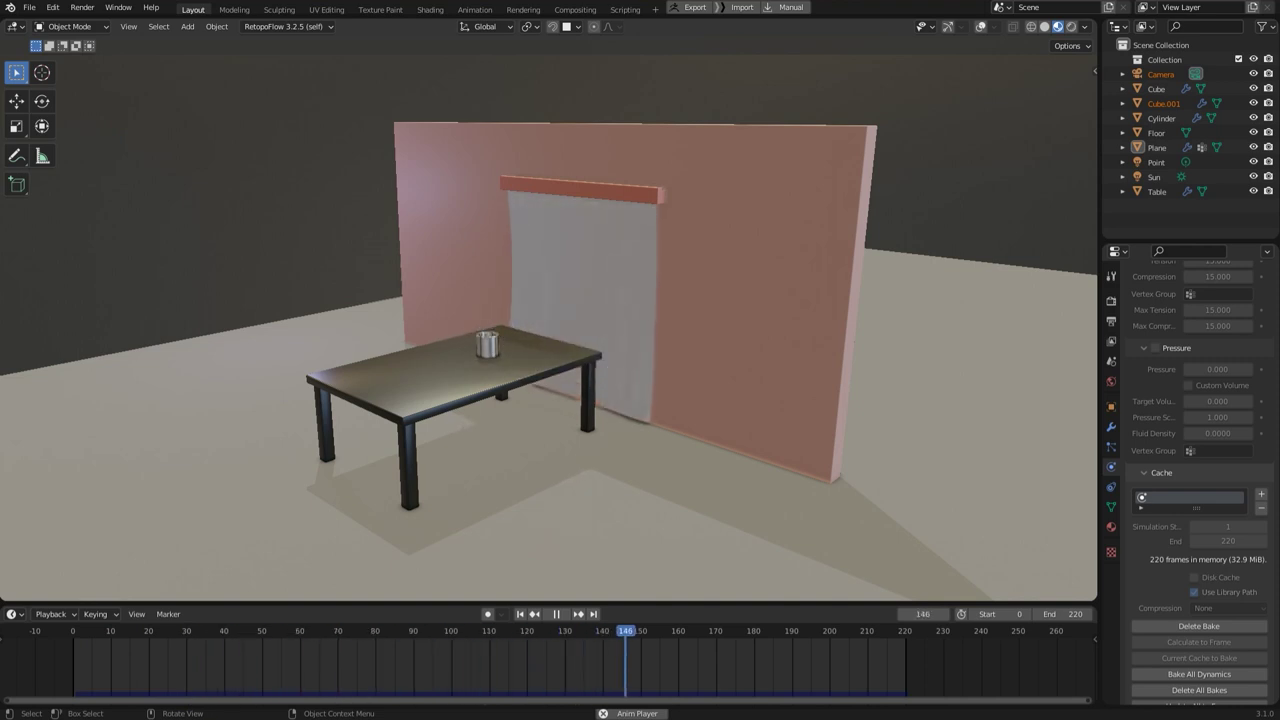
- Review the physics settings of the wall and of the cup on the table
middle_drag(548, 330, 748, 325)
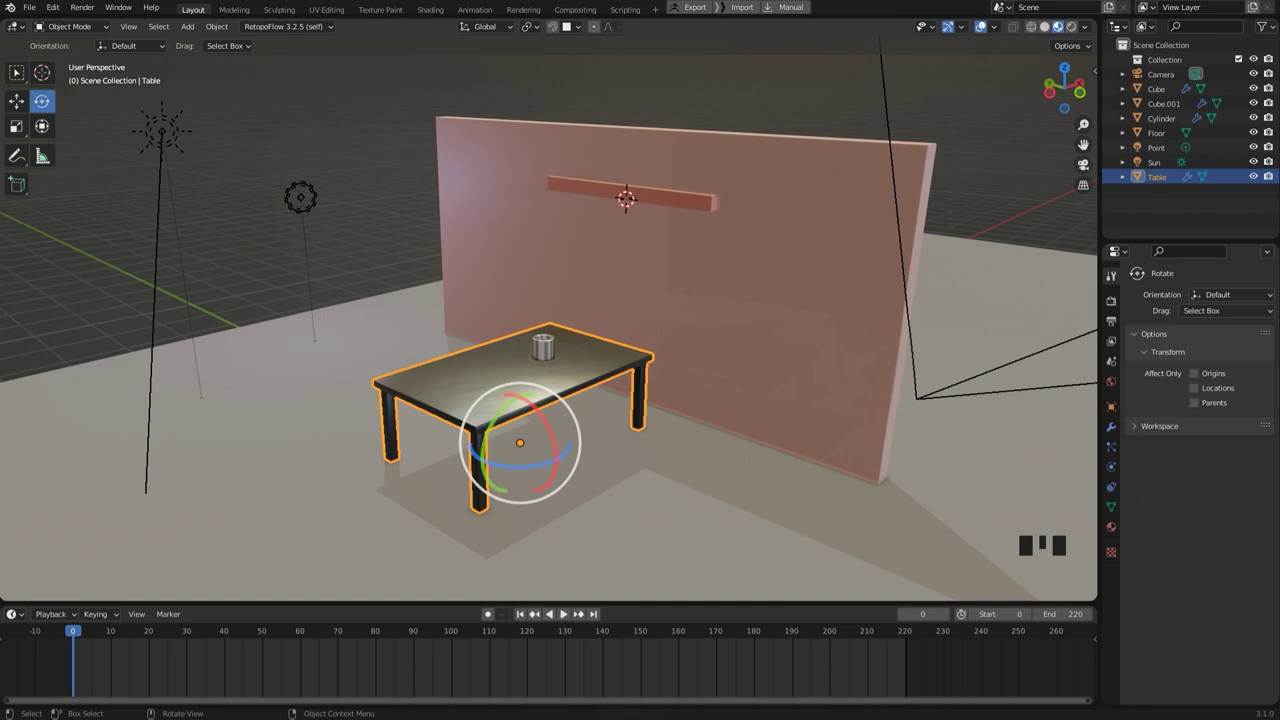
click(543, 347)
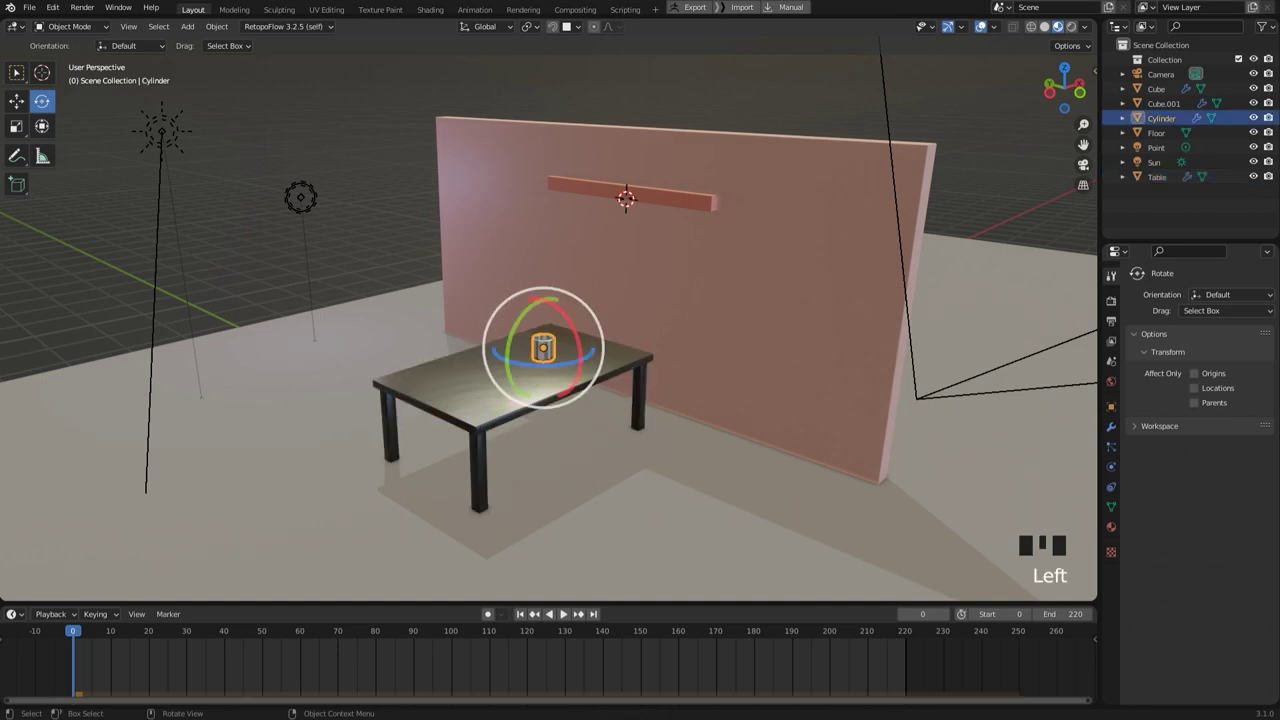
click(543, 347)
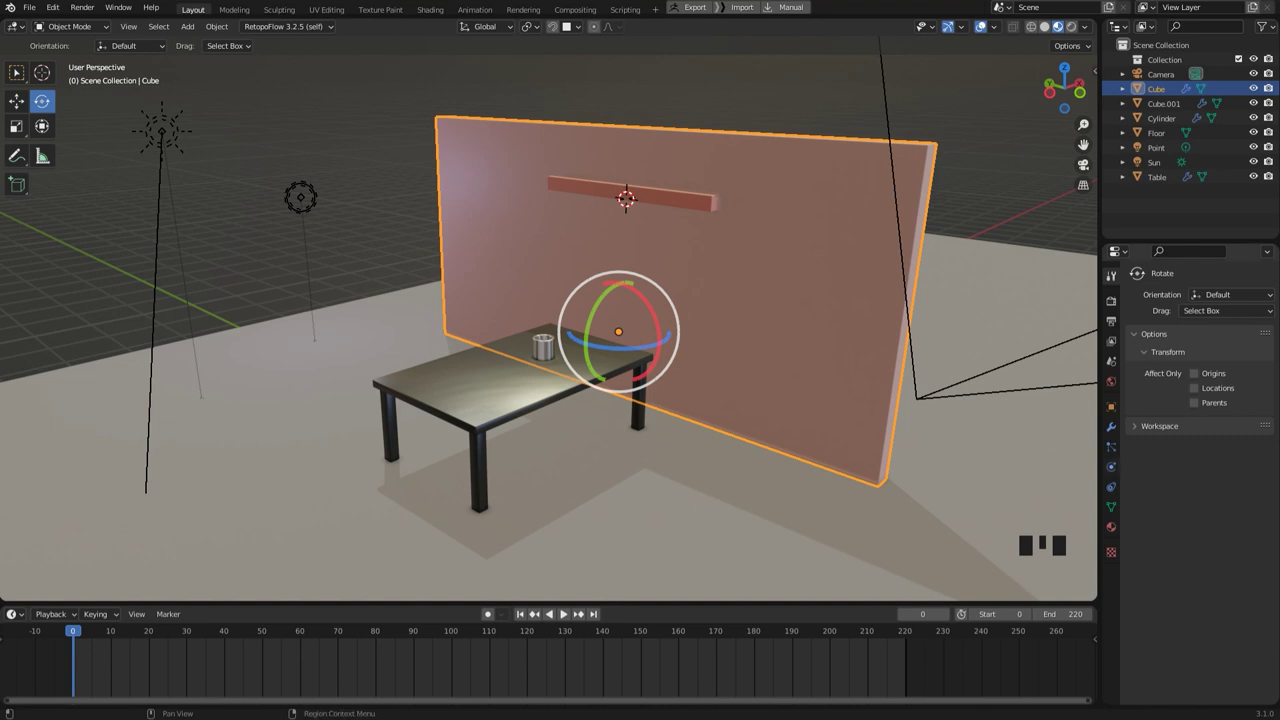
click(1111, 467)
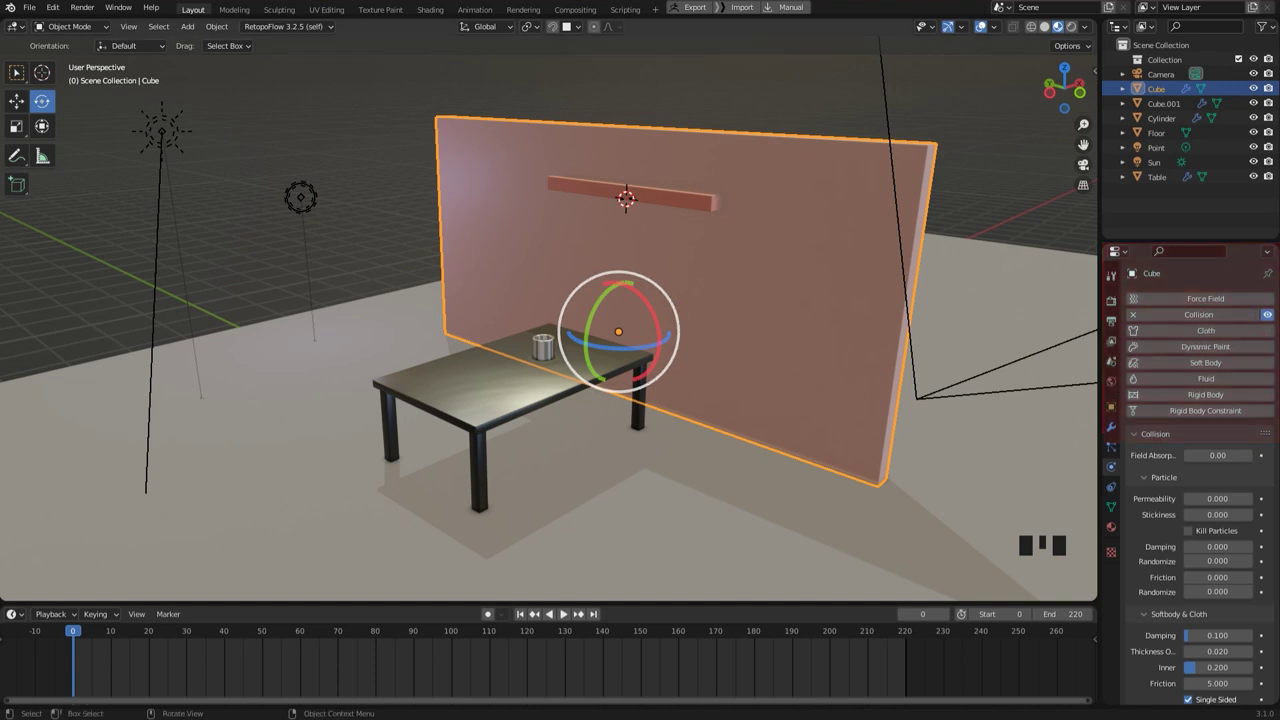
click(558, 345)
click(545, 346)
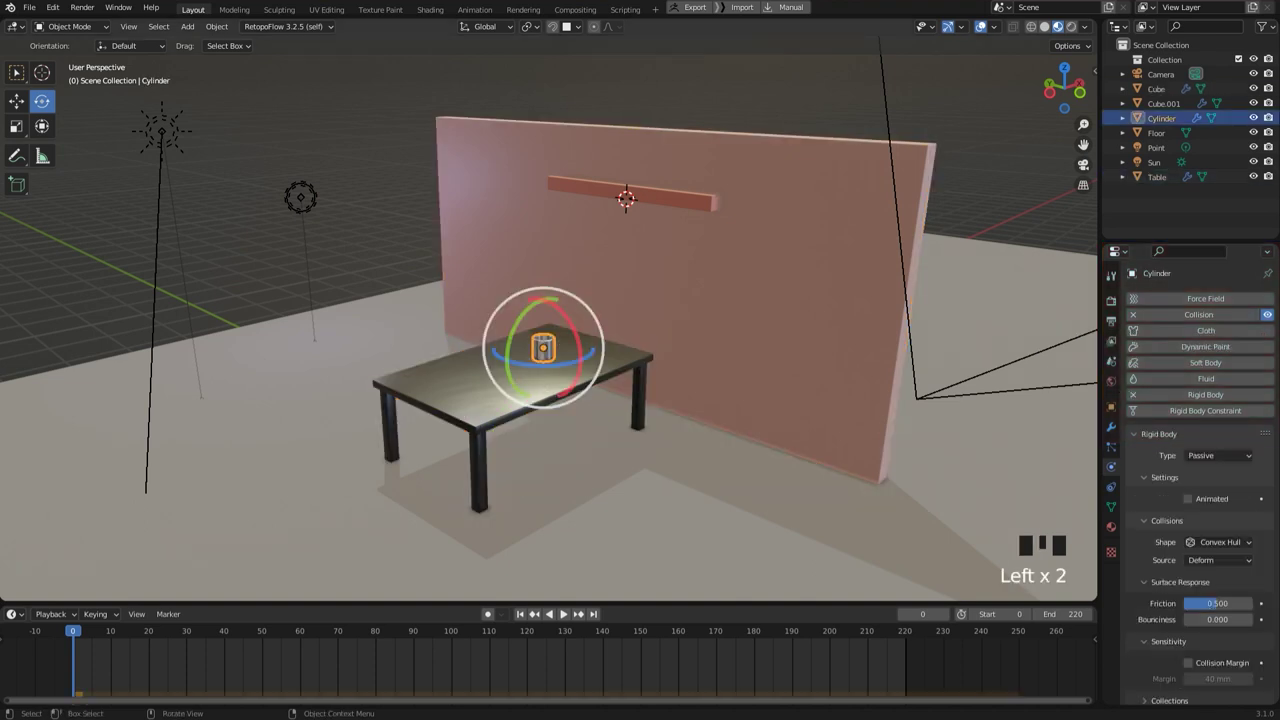
- Add a mesh plane at the 3D cursor beside the bar on the wall
key(shift+a)
mouse_move(455, 456)
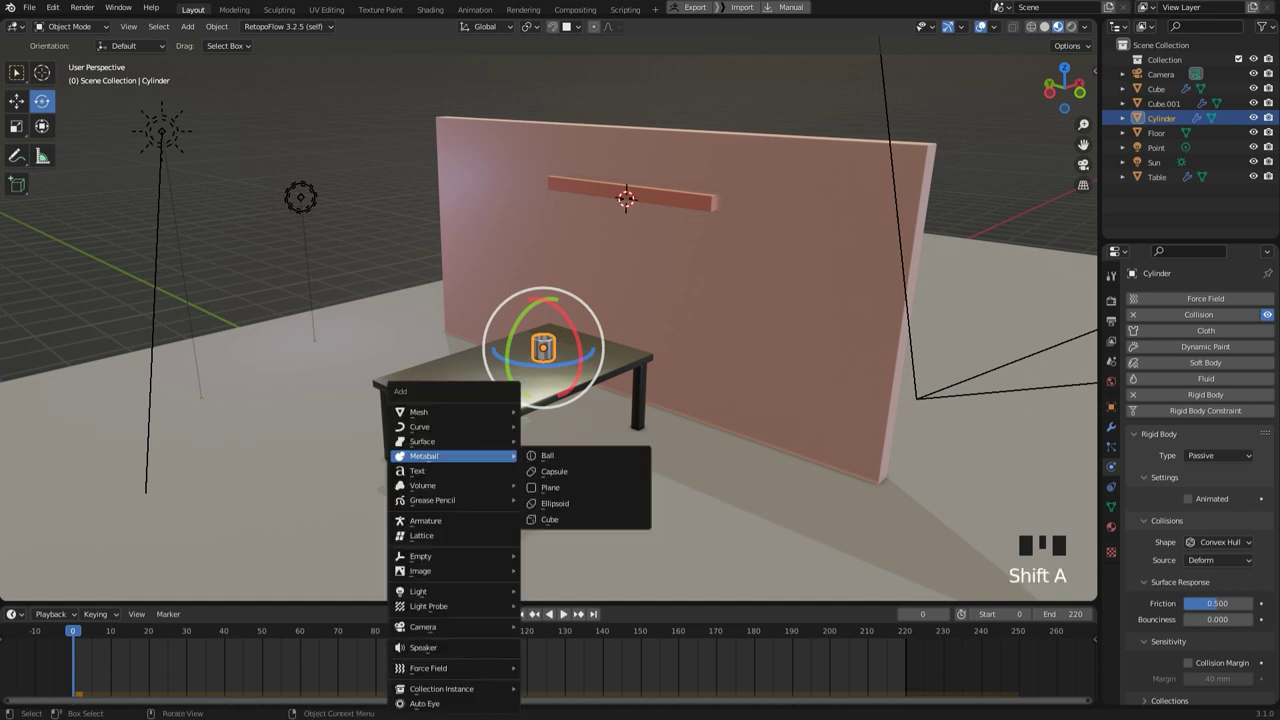
mouse_move(455, 412)
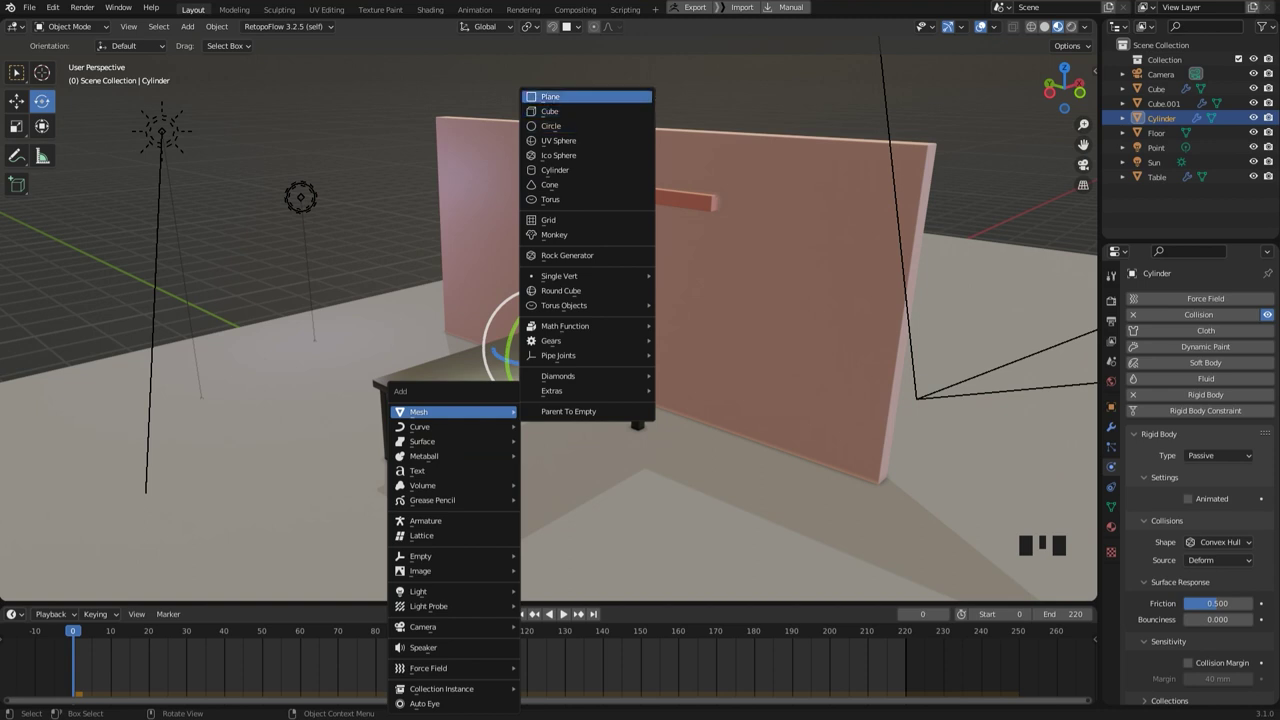
click(550, 97)
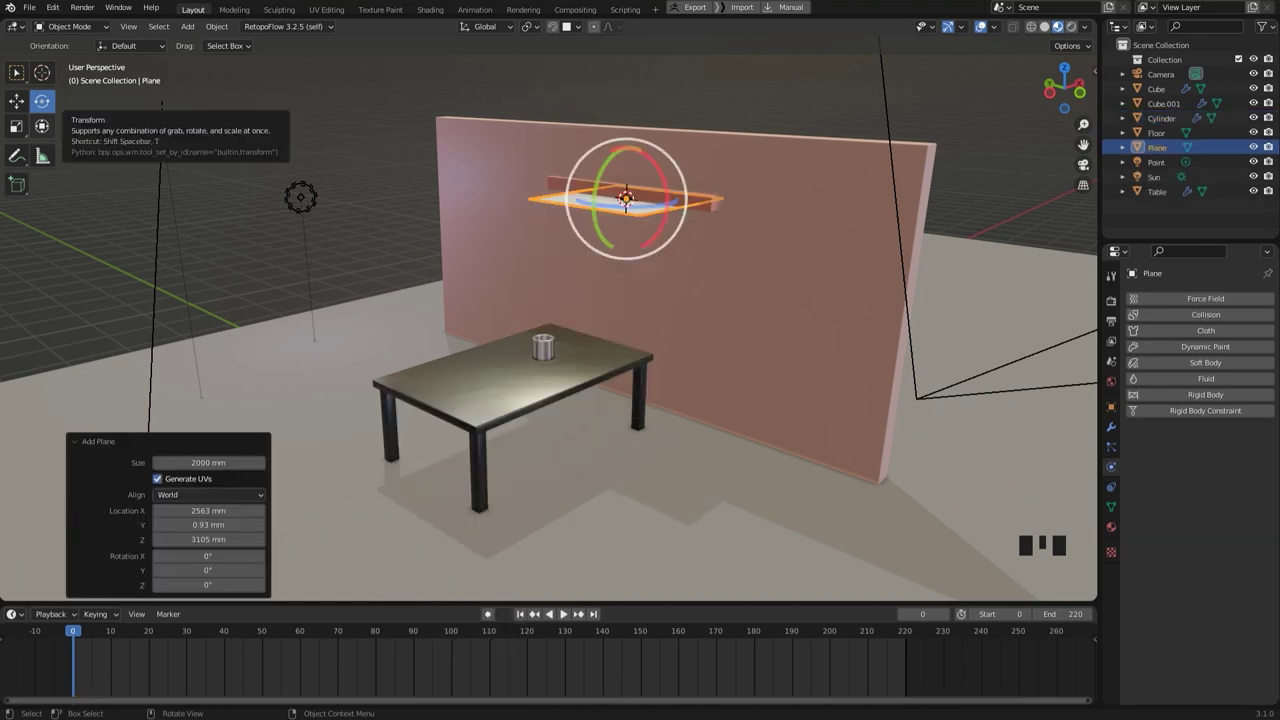
- Rotate the new plane about the Y axis until it stands vertical, parallel to the wall
click(41, 125)
click(41, 101)
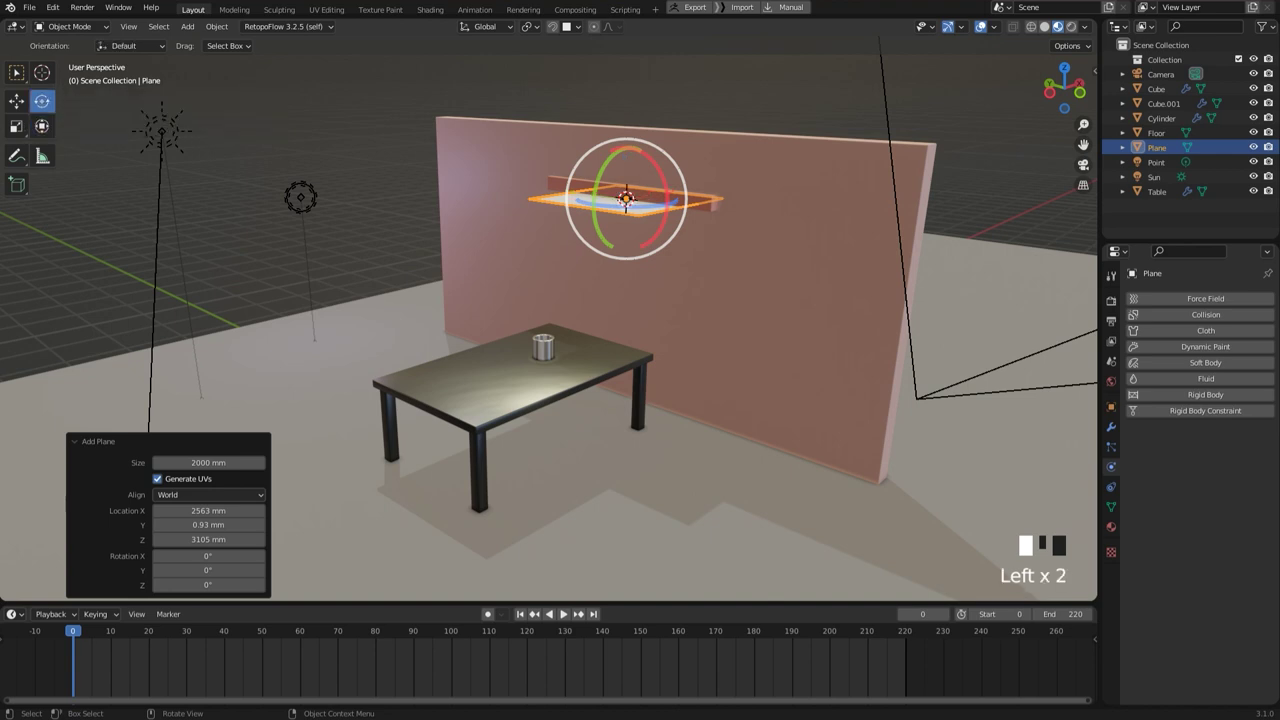
middle_drag(640, 360, 520, 330)
alt+middle_drag(620, 197, 609, 200)
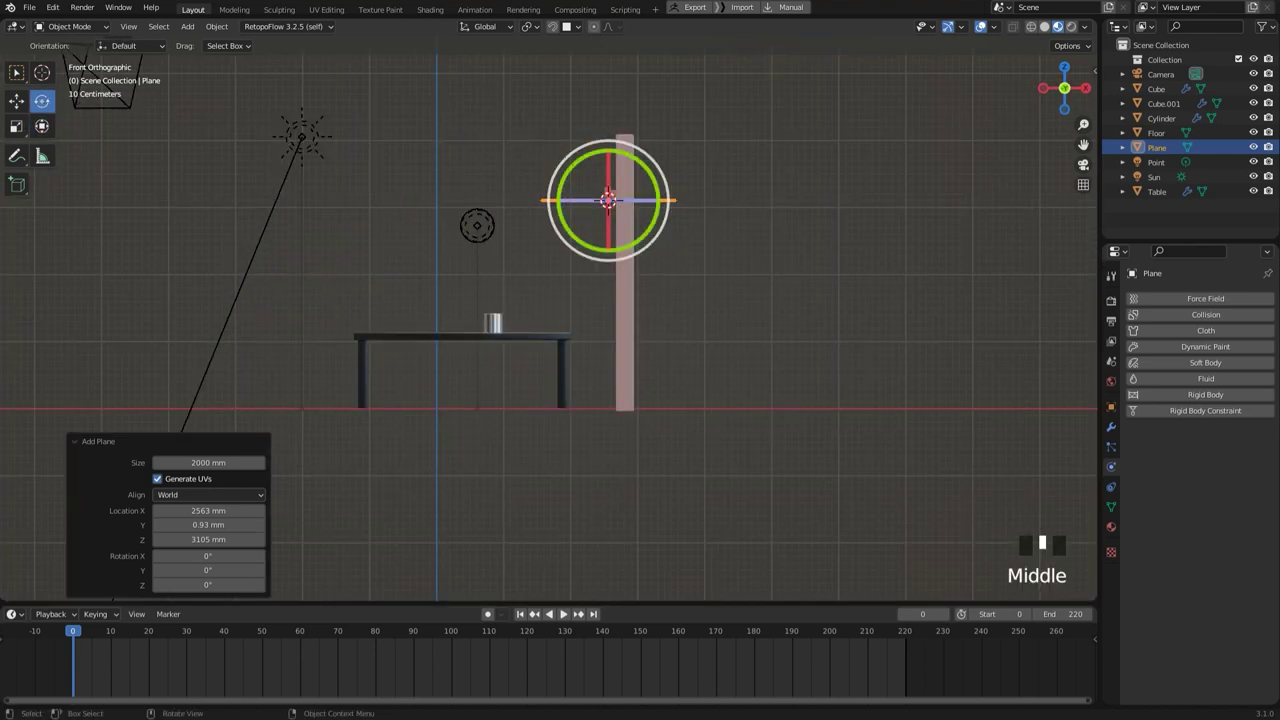
ctrl+drag(608, 200, 576, 218)
middle_drag(608, 200, 657, 183)
- Move the upright plane down about 999 mm and widen it along Y to nearly the length of the wall bar
click(16, 101)
drag(598, 150, 598, 192)
middle_drag(598, 192, 668, 170)
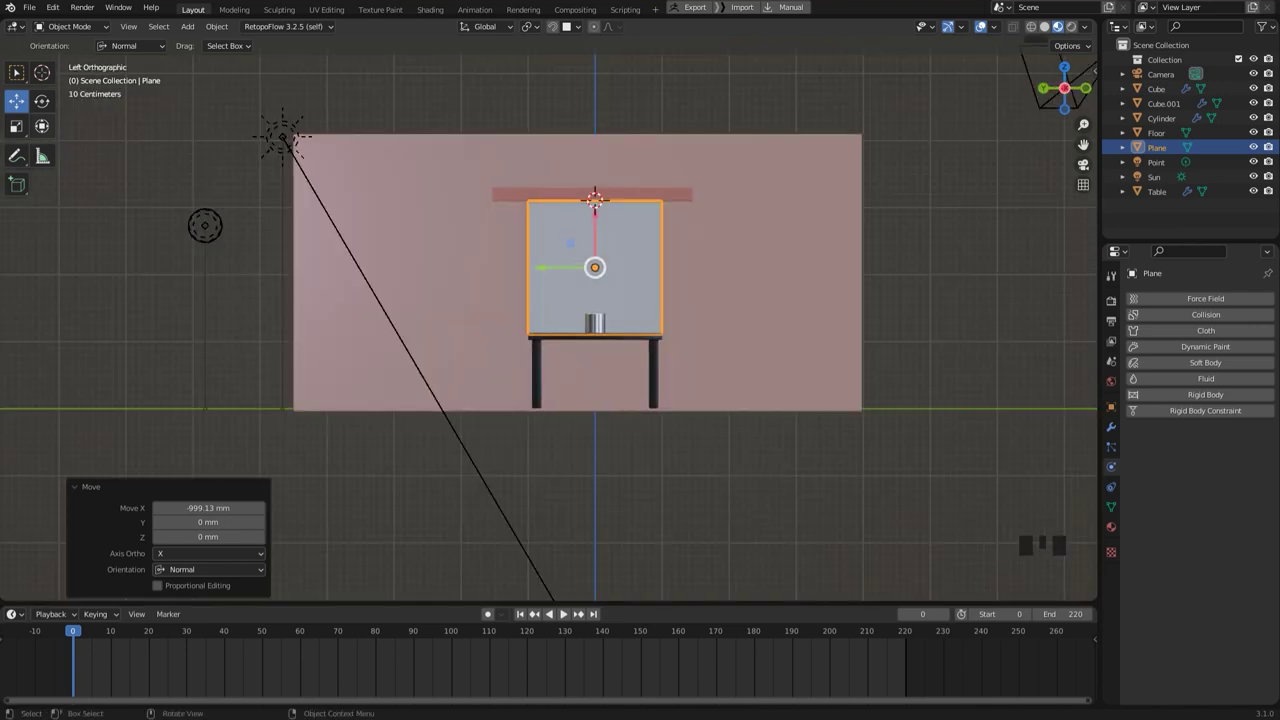
click(16, 126)
drag(540, 267, 514, 268)
middle_drag(600, 450, 510, 425)
- In Edit Mode, move the plane's lower edge down about 1044 mm to lengthen it towards the floor
key(Tab)
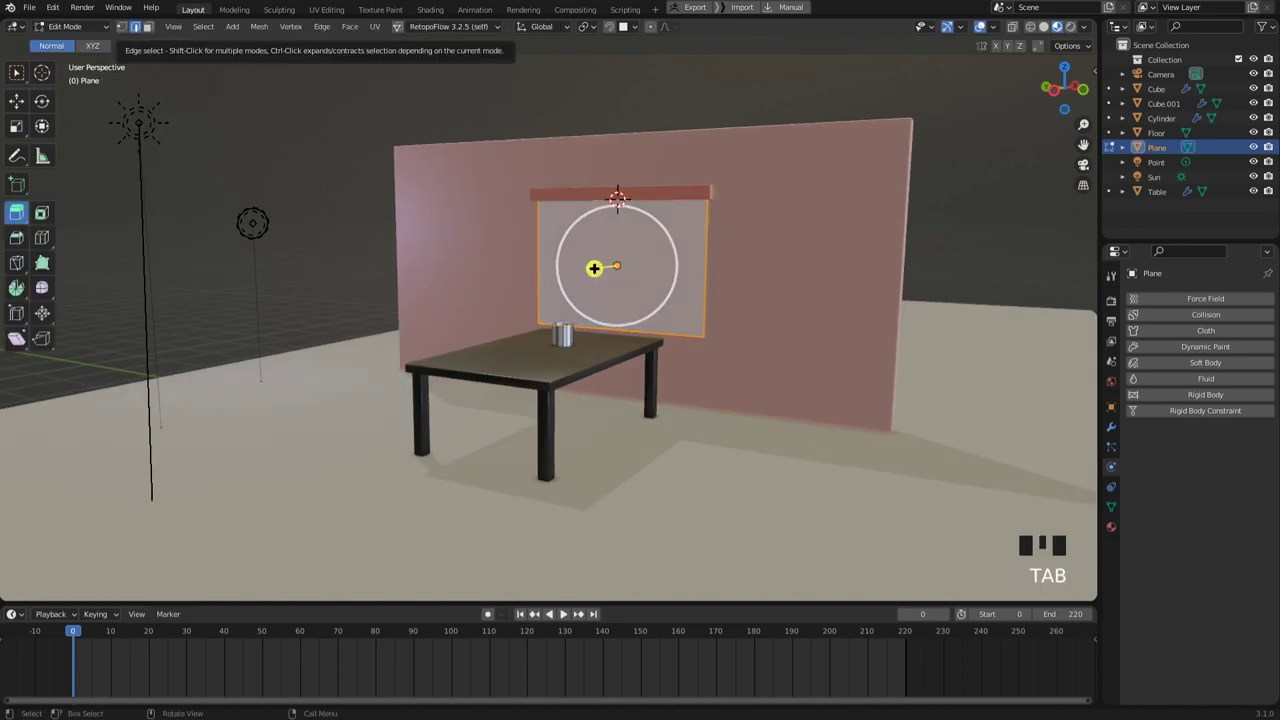
click(593, 337)
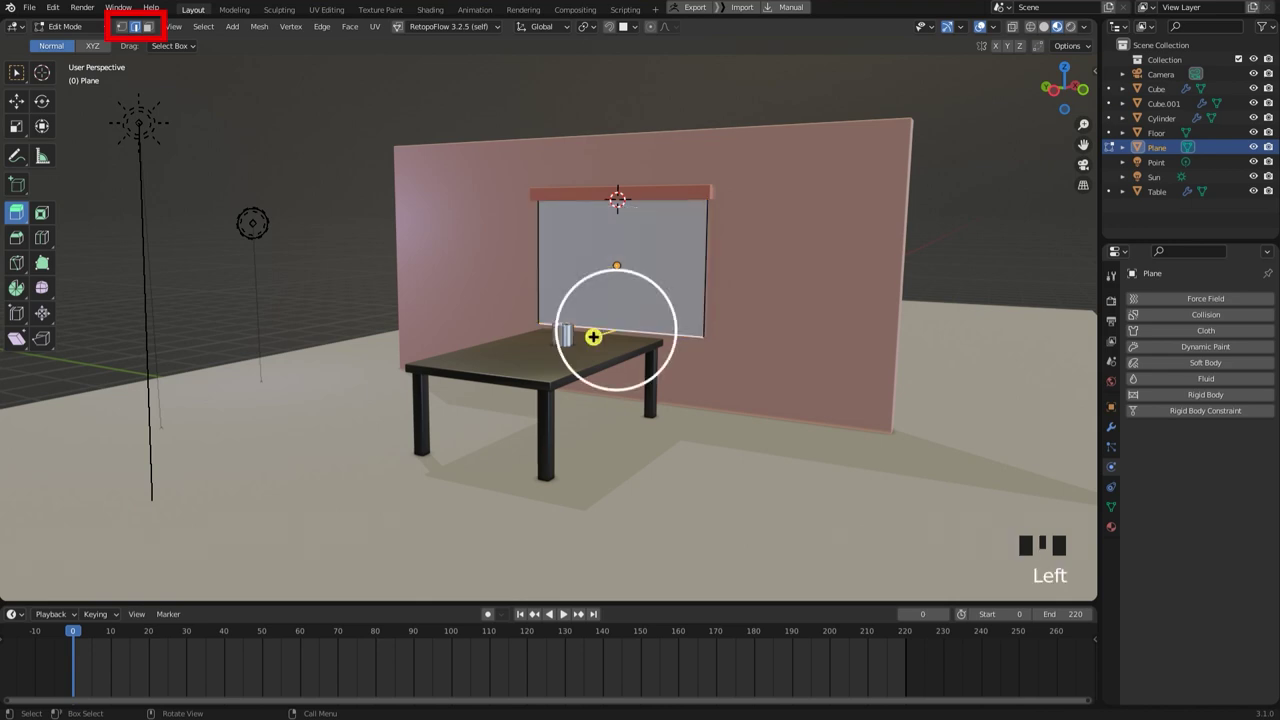
click(593, 337)
middle_drag(617, 329, 622, 333)
drag(623, 315, 621, 400)
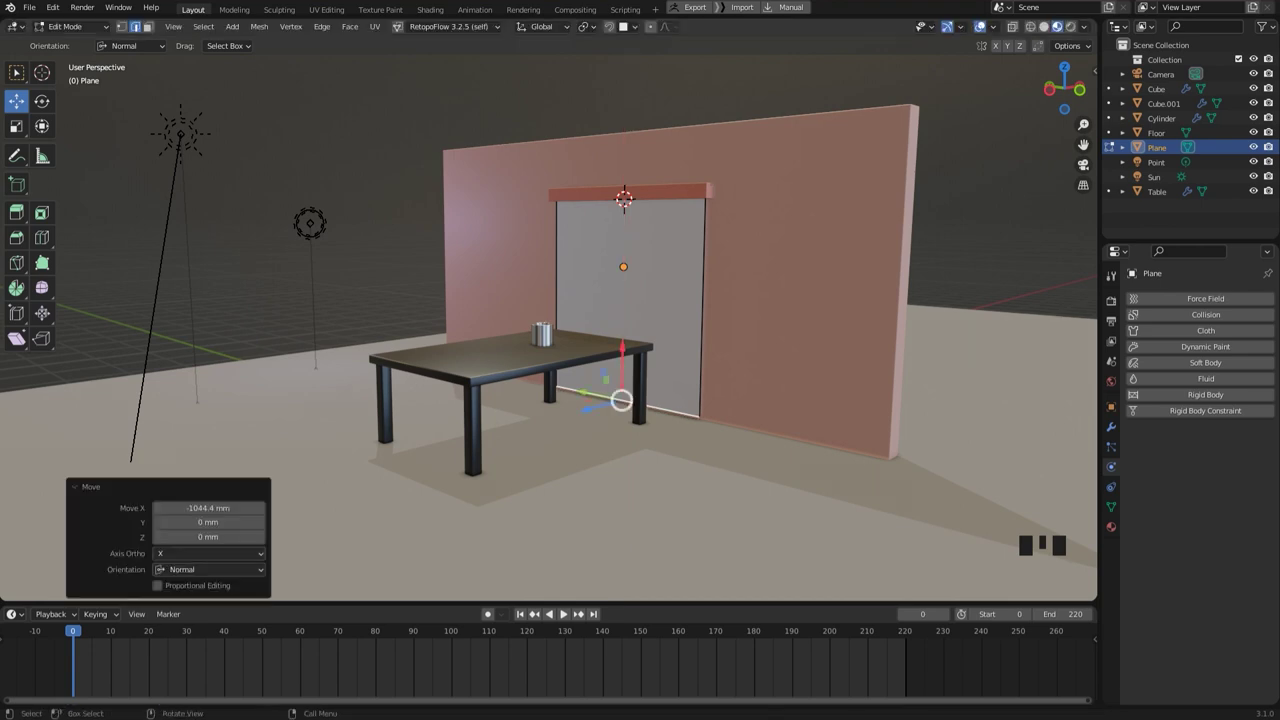
key(Tab)
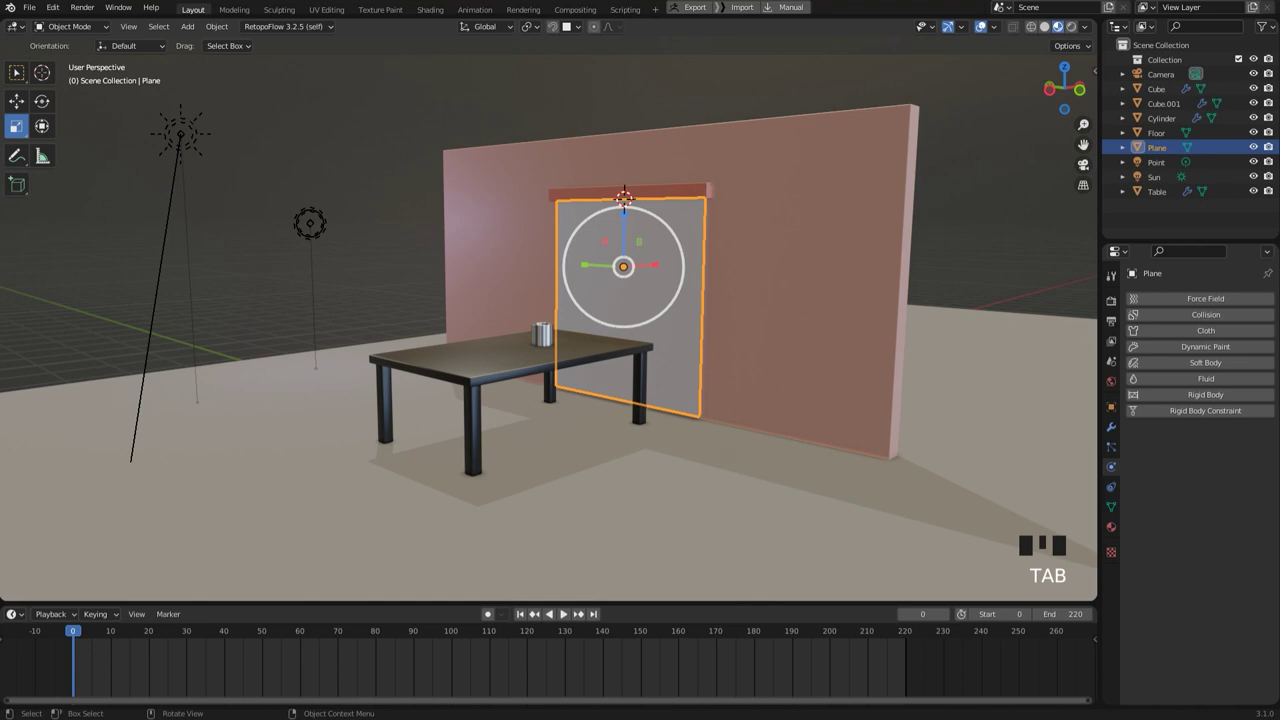
- Apply the plane's rotation and scale
key(ctrl+a)
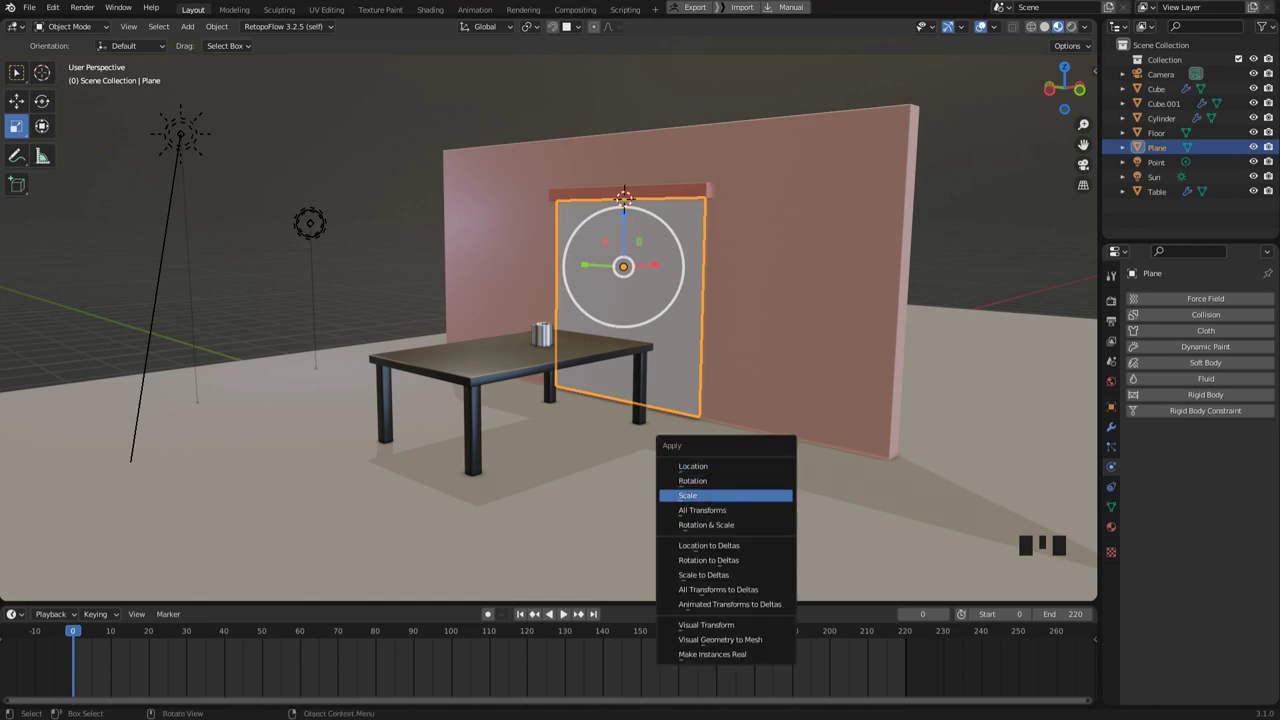
click(700, 495)
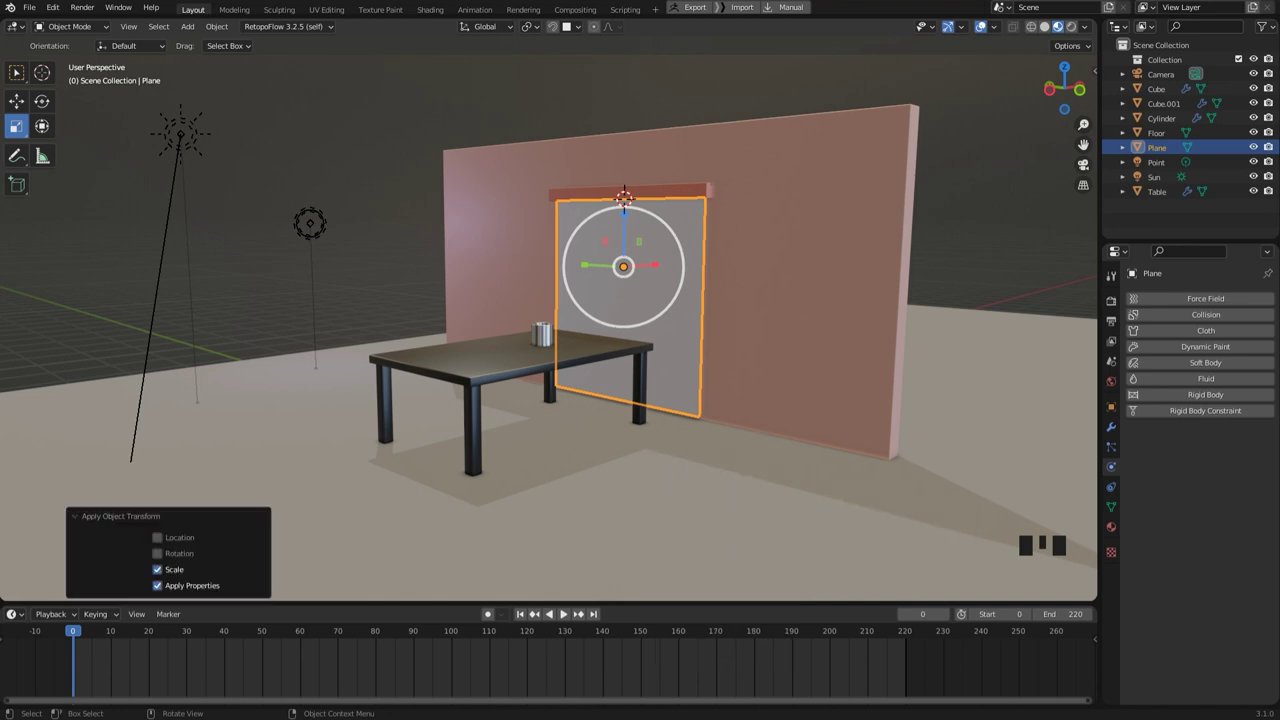
click(157, 553)
middle_drag(640, 400, 604, 400)
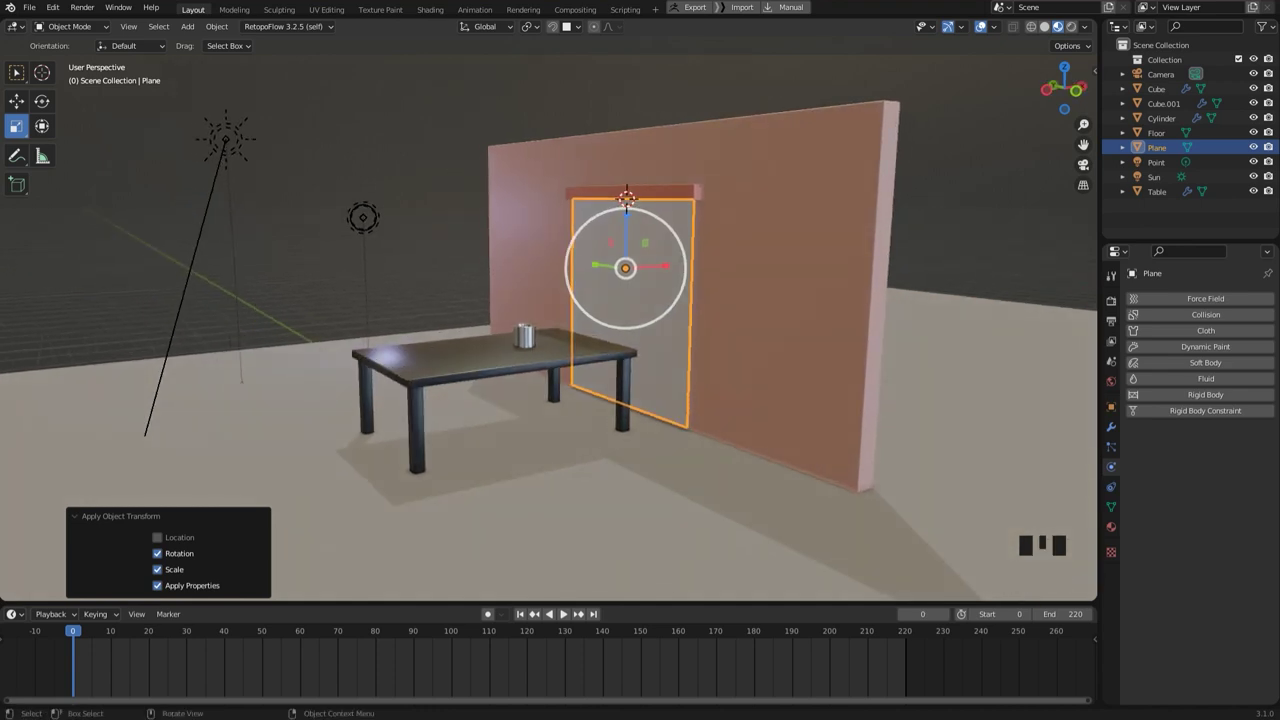
- Hide the wall bar (Cube.001) that covers the plane's upper edge
key(Tab)
mouse_move(620, 400)
middle_down()
mouse_move(650, 400)
mouse_move(620, 420)
middle_up()
scroll(620, 420, up, 2)
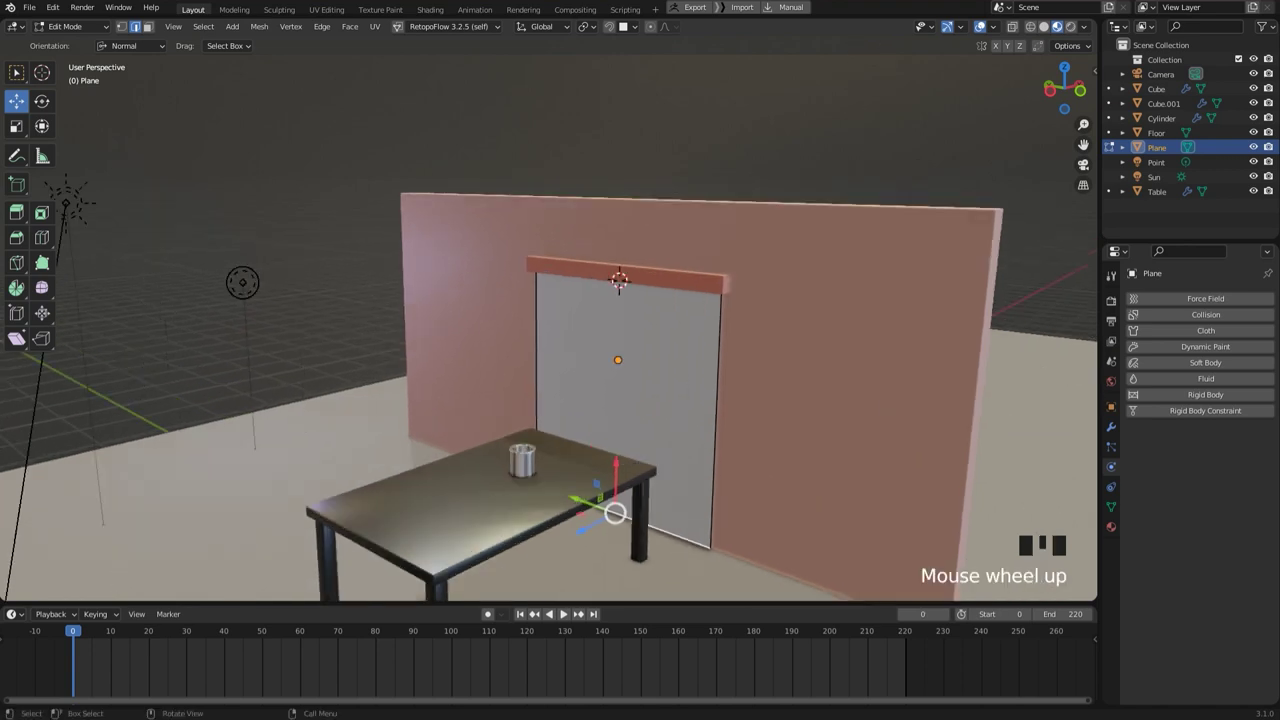
scroll(620, 400, up, 1)
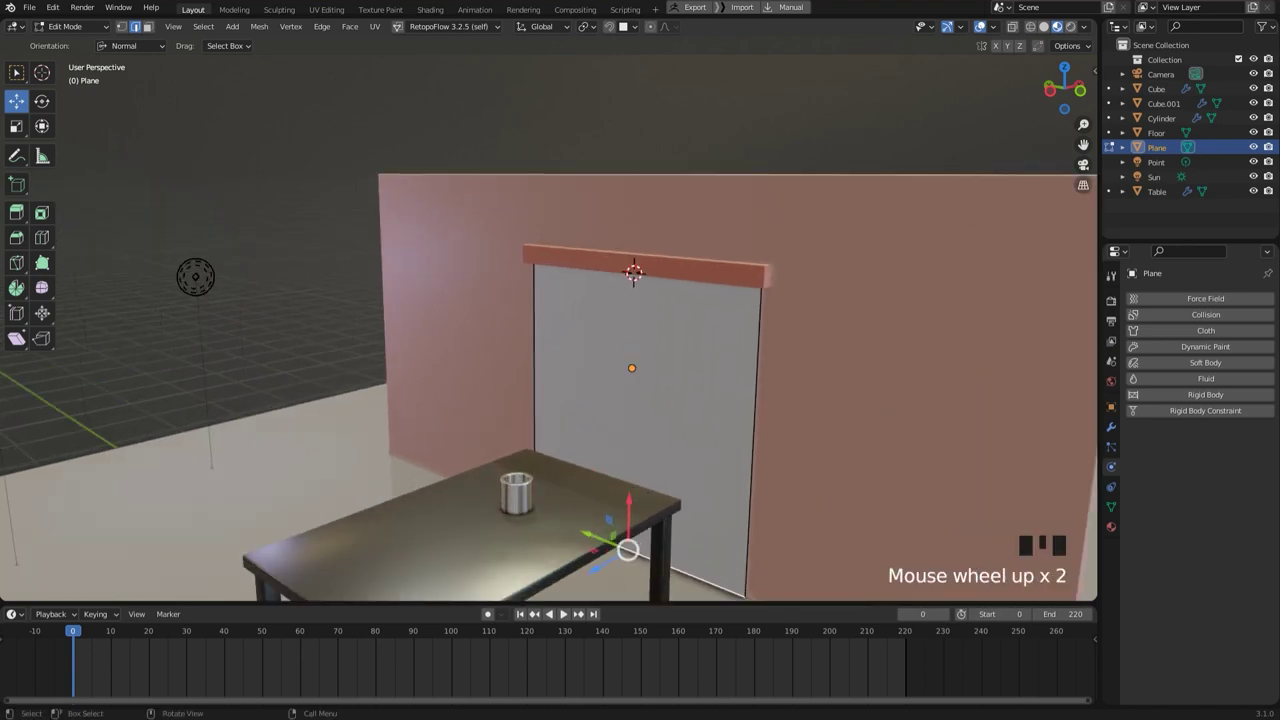
key(Tab)
click(634, 274)
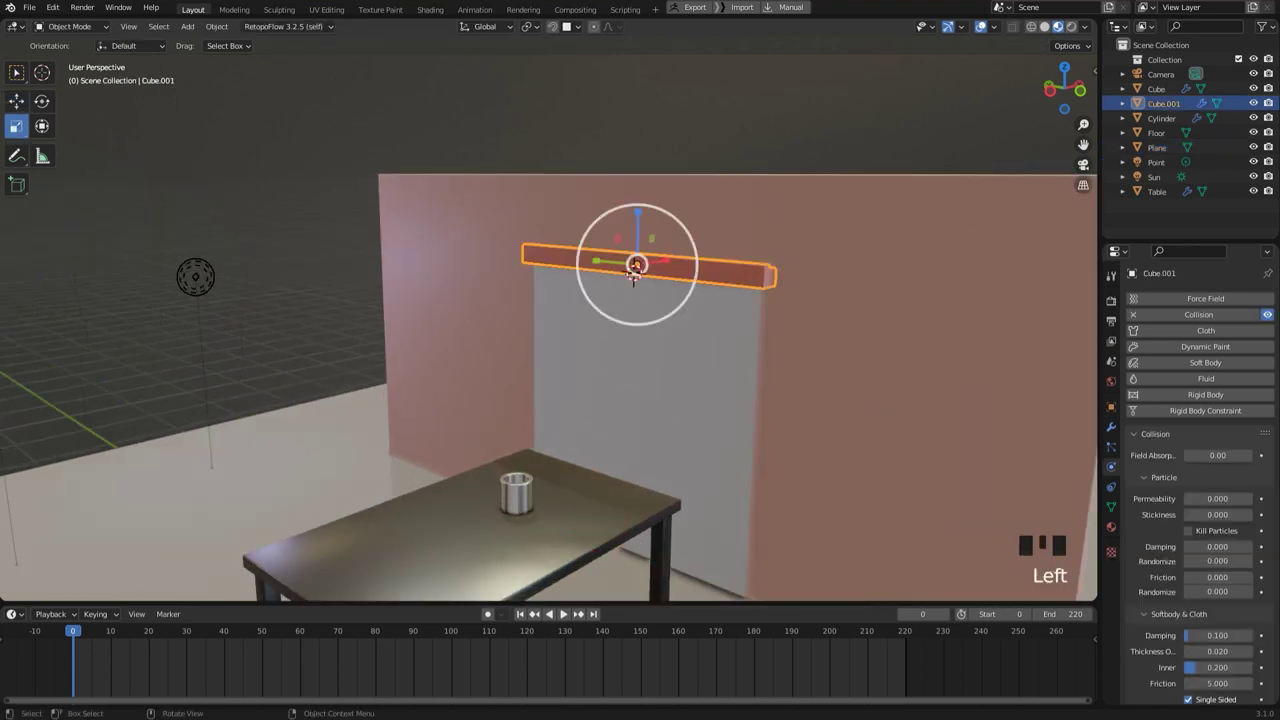
key(h)
middle_drag(631, 271, 631, 274)
scroll(645, 272, up, 2)
- Select the plane's upper edge in Edit Mode and snap the 3D cursor to it
key(Tab)
click(646, 374)
key(Tab)
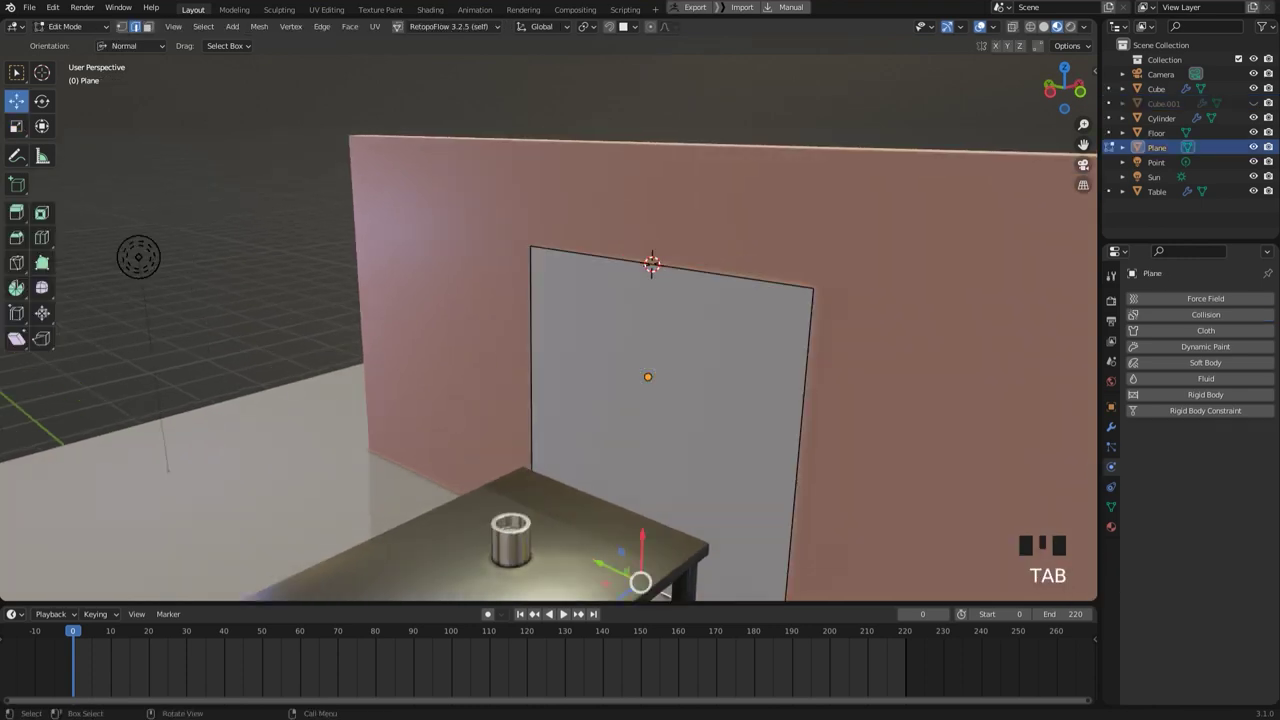
click(651, 264)
scroll(651, 264, down, 2)
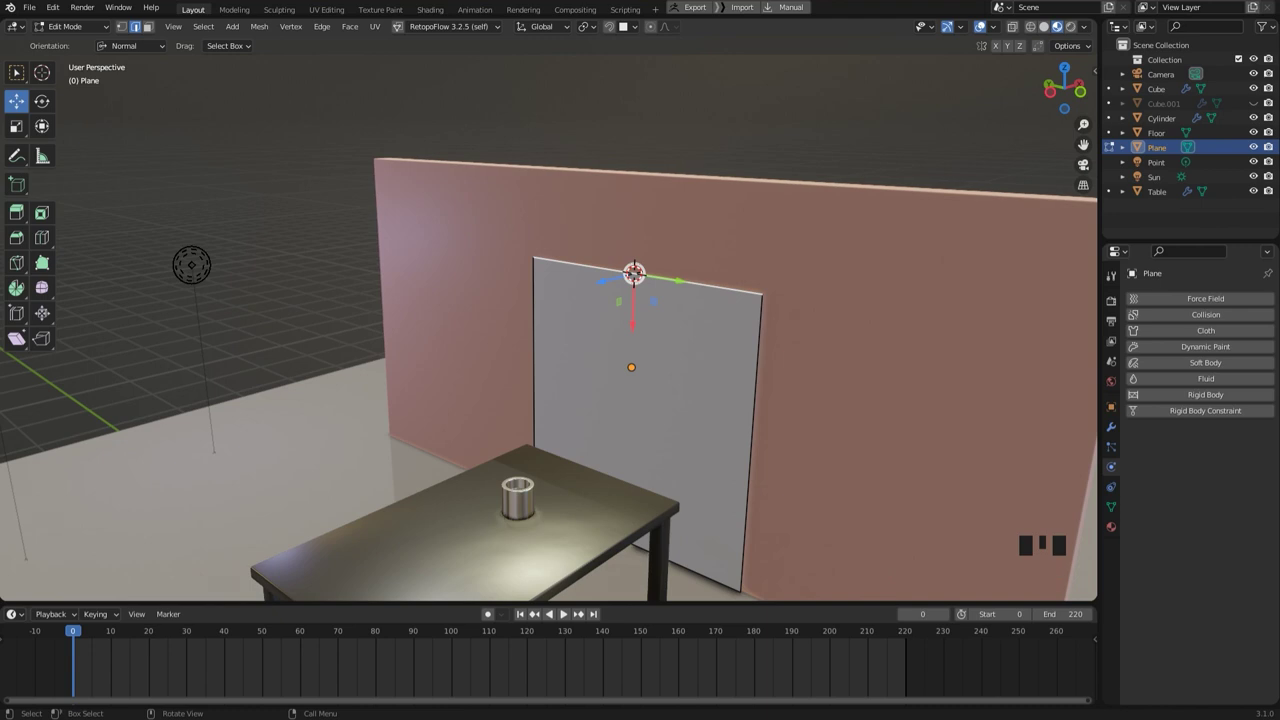
key(F3)
text(c)
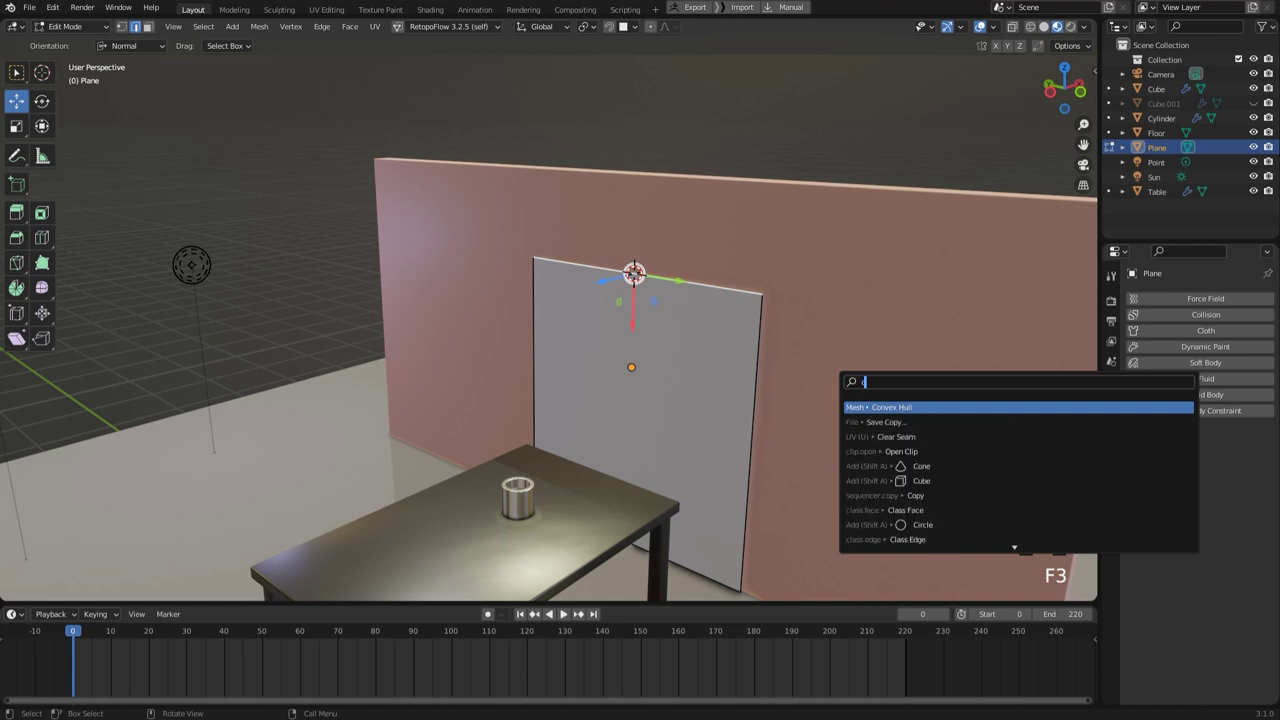
text(ursor to)
click(940, 451)
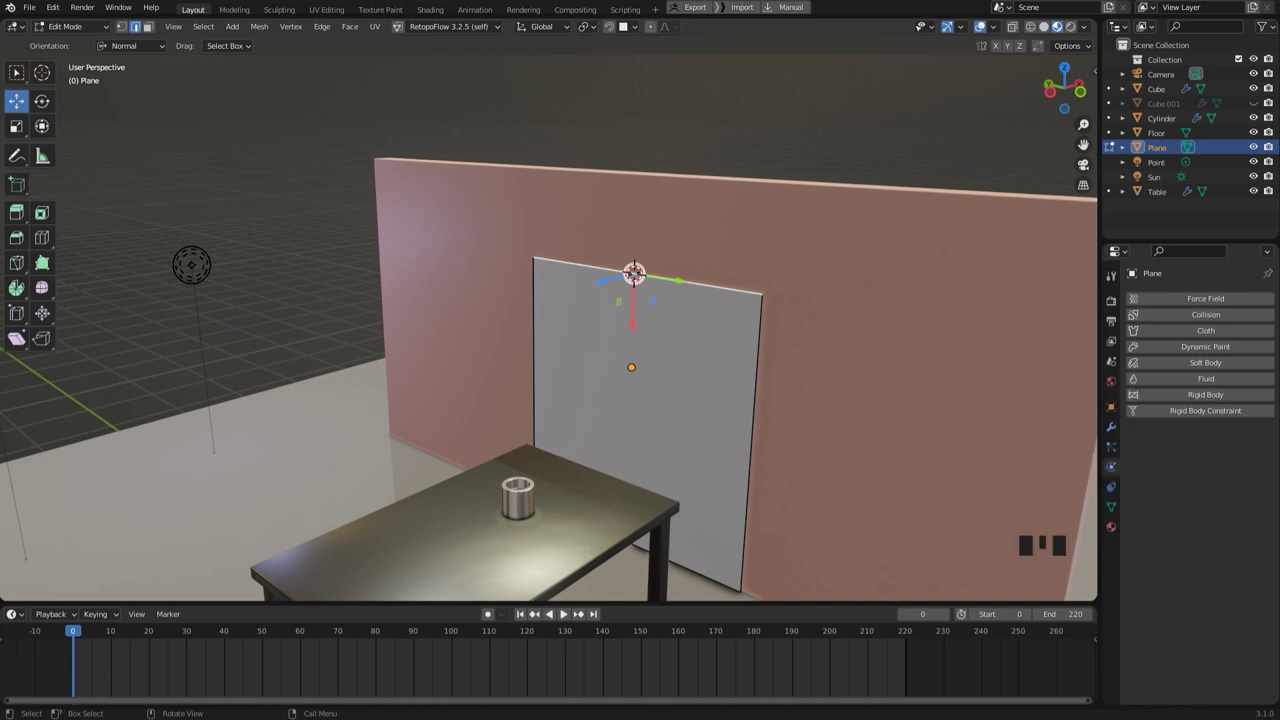
- Return to Object Mode and set the plane's origin to the 3D cursor
key(Tab)
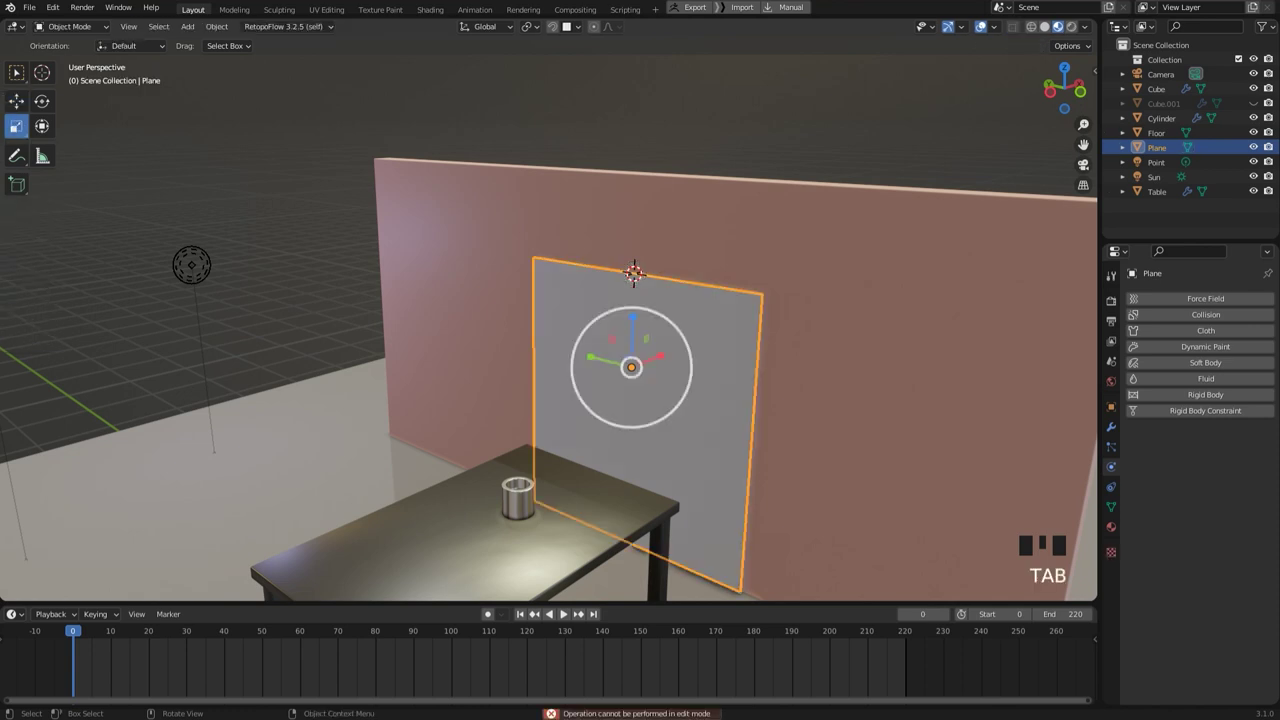
key(F3)
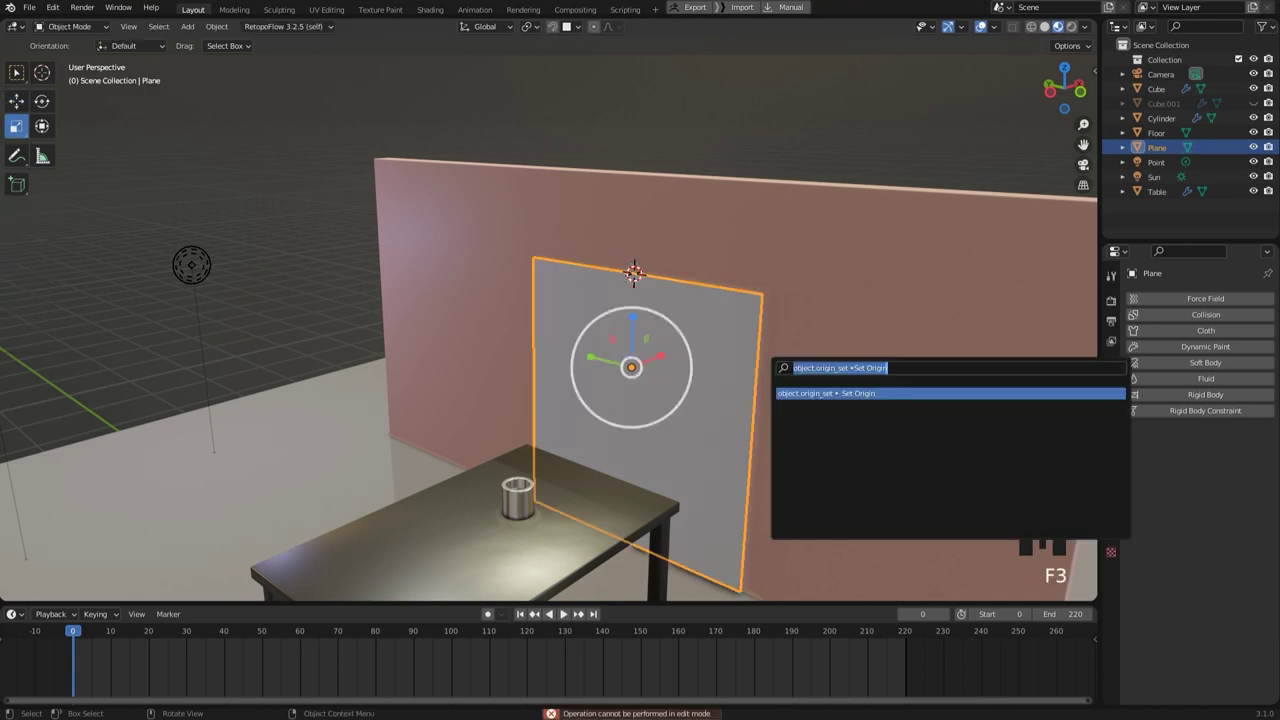
click(805, 393)
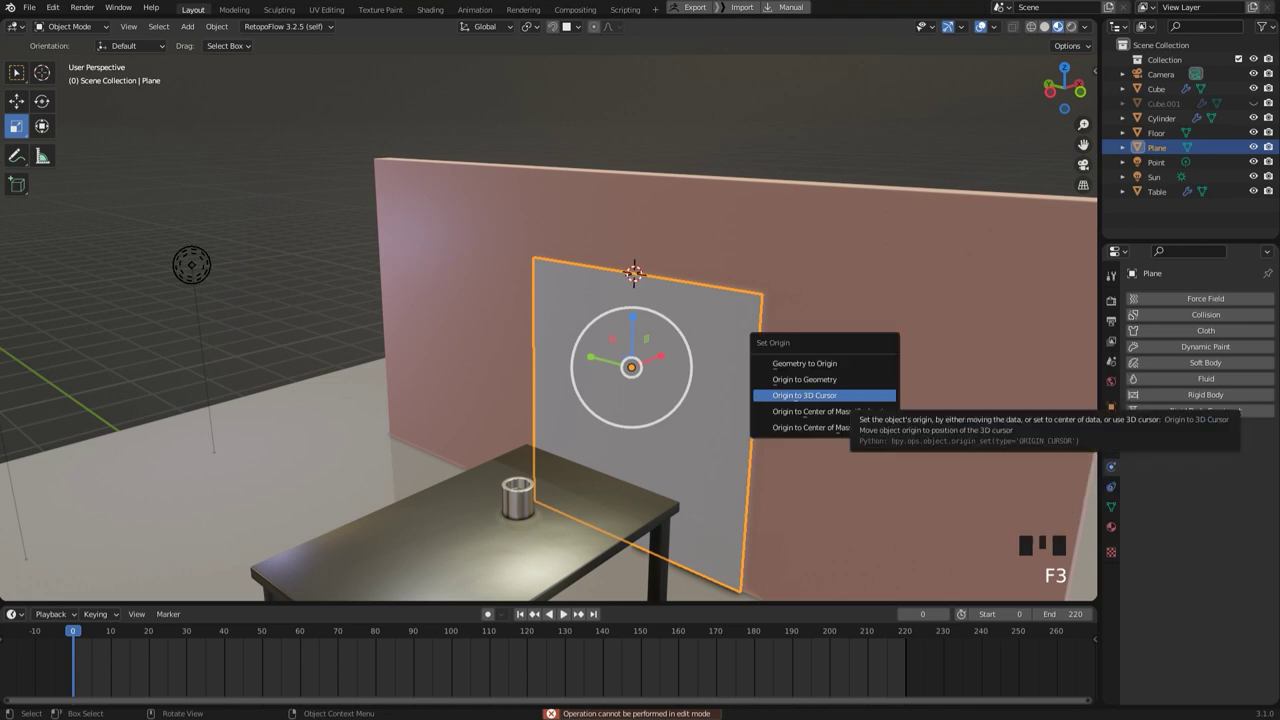
click(805, 395)
- Unhide the wall bar and select the plane again
middle_drag(805, 395, 750, 390)
key(alt+h)
click(730, 390)
click(650, 390)
mouse_move(640, 420)
middle_down()
mouse_move(570, 420)
mouse_move(750, 410)
middle_up()
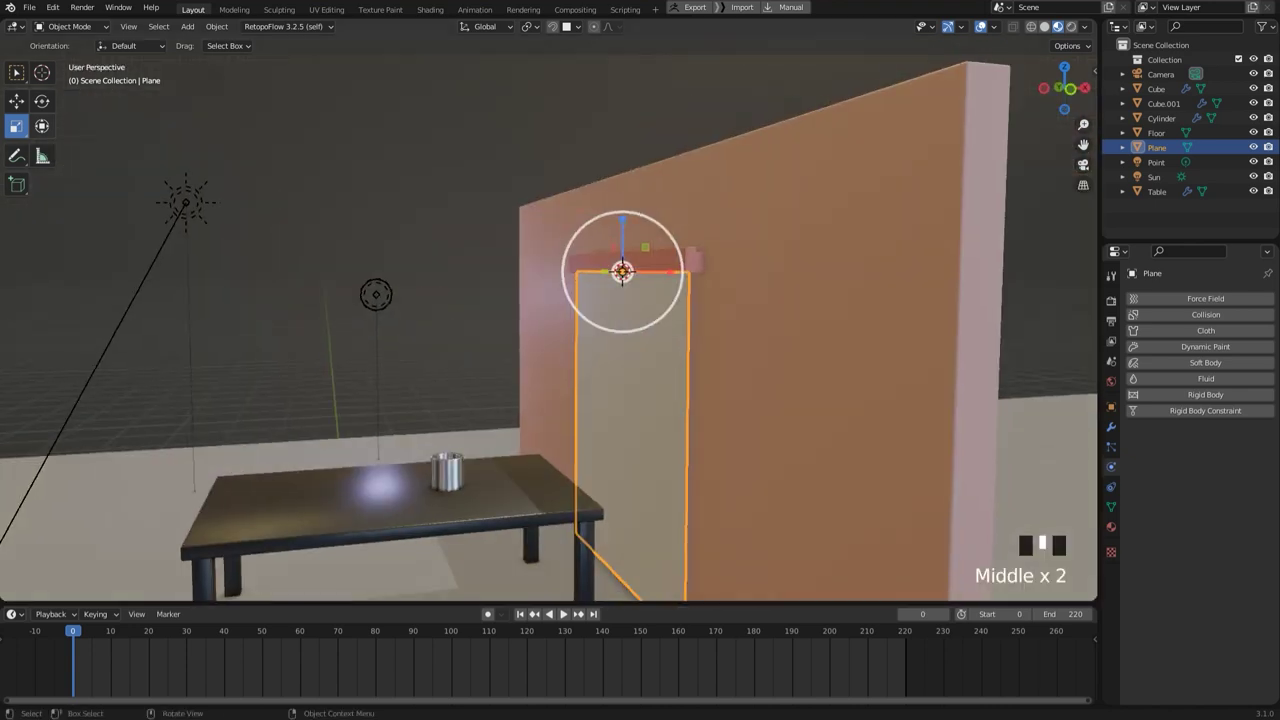
- Rotate the plane about the global Y axis by about 61° plus a further 6.1° so it extends over the table
click(41, 100)
click(621, 276)
drag(621, 276, 632, 212)
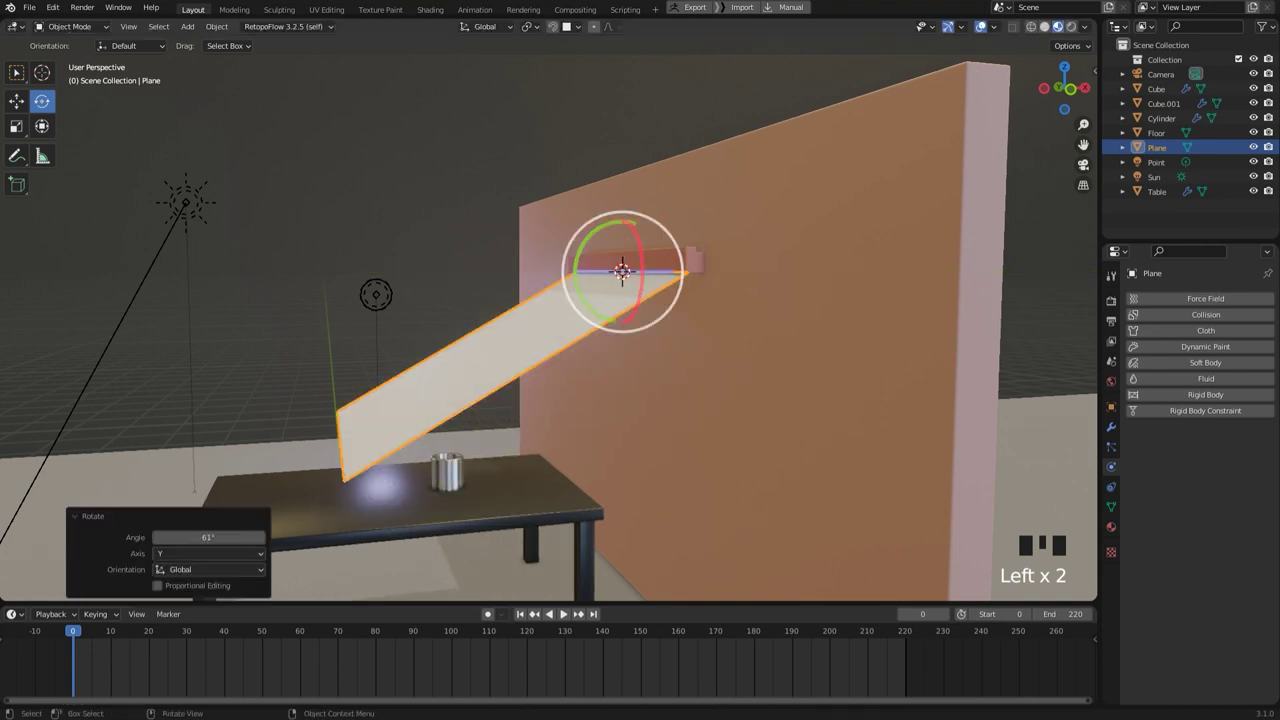
scroll(549, 330, down, 3)
middle_drag(549, 330, 500, 310)
drag(565, 267, 564, 261)
middle_drag(564, 261, 680, 292)
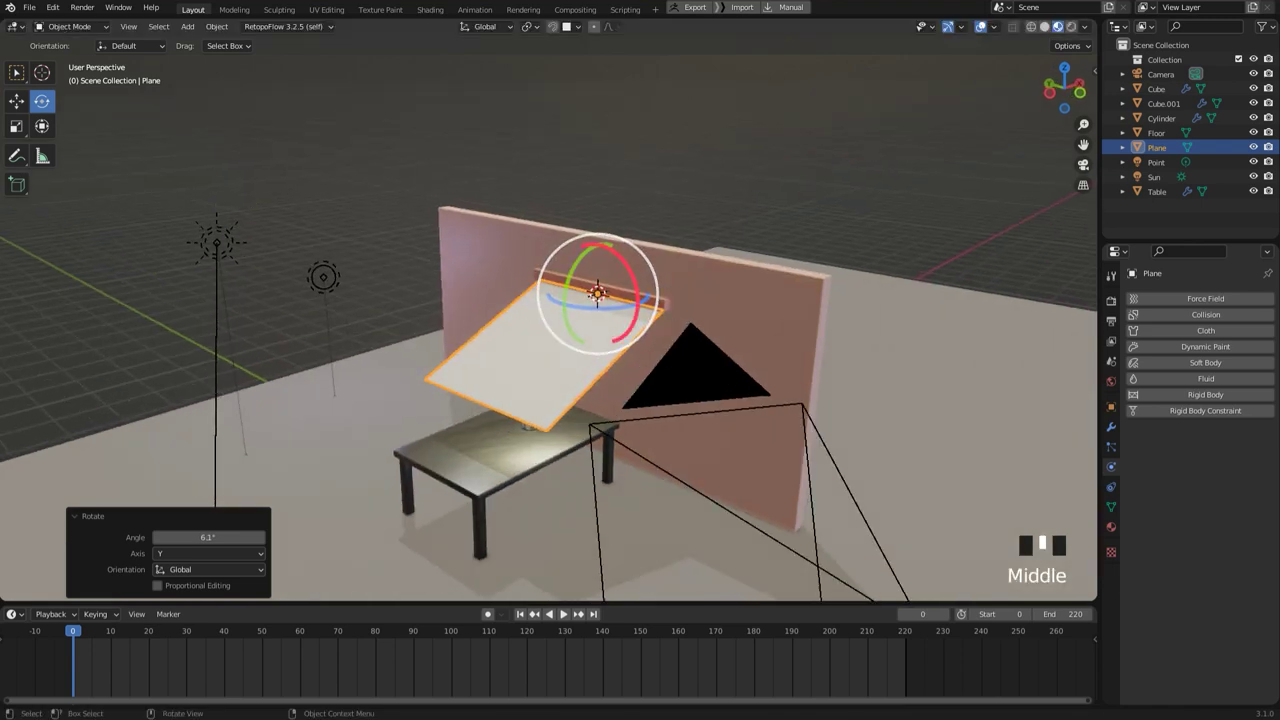
- In Edit Mode, select the plane's whole face and subdivide it
key(Tab)
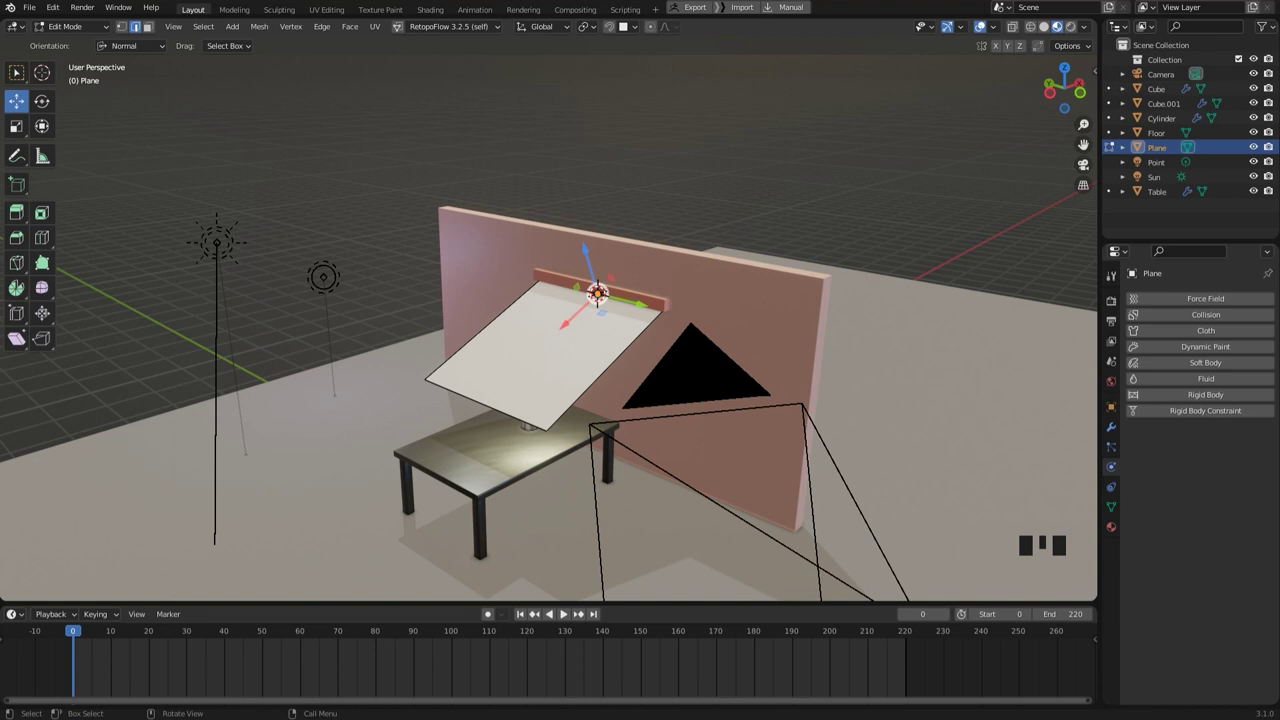
click(597, 294)
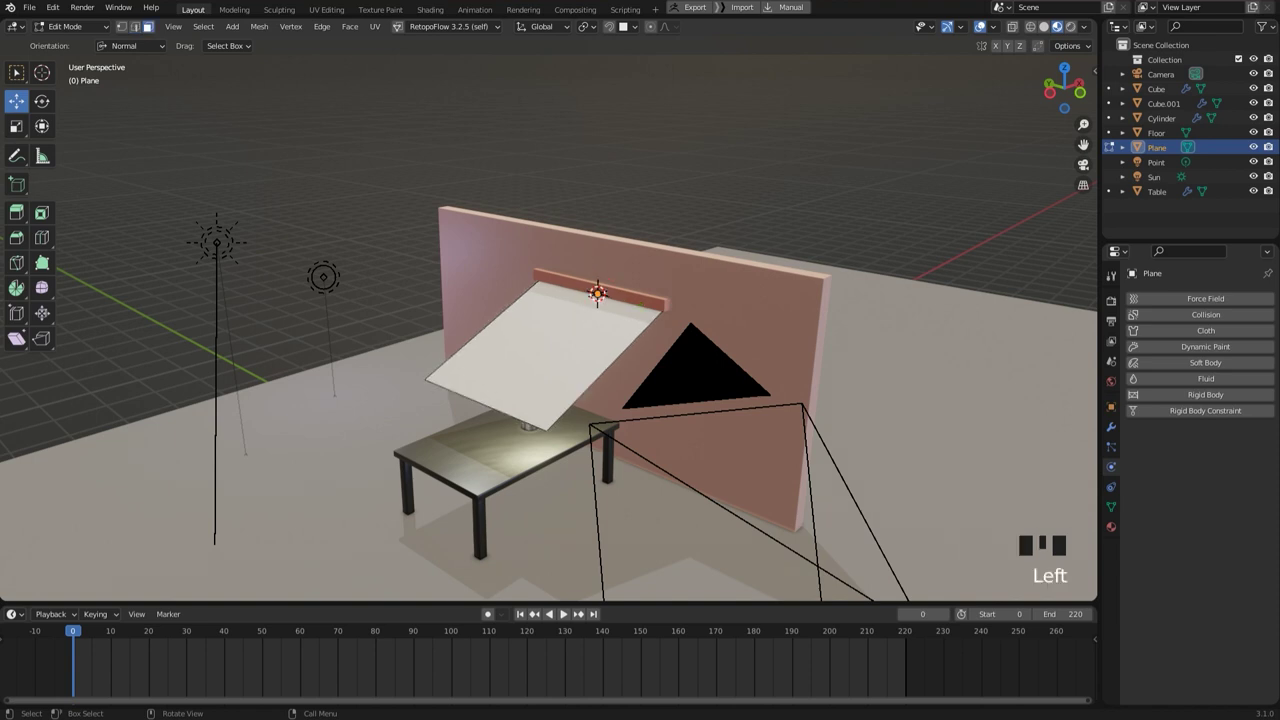
key(a)
right_click(597, 294)
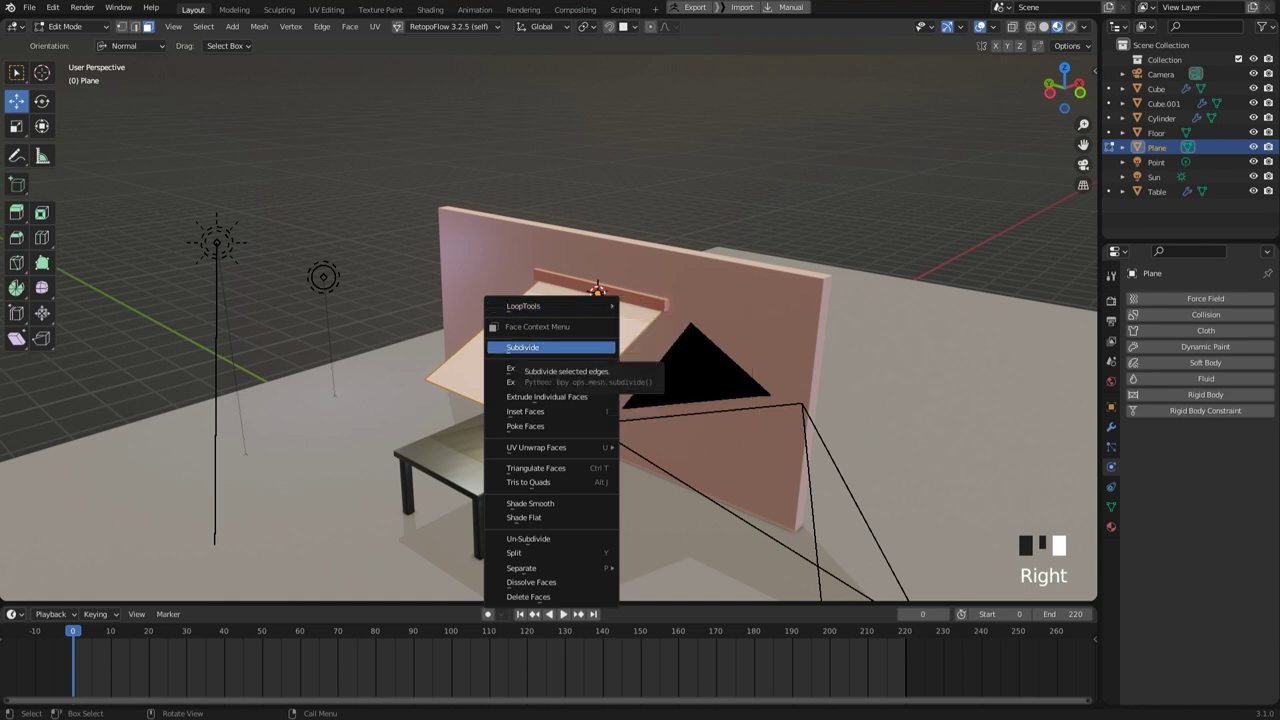
click(540, 348)
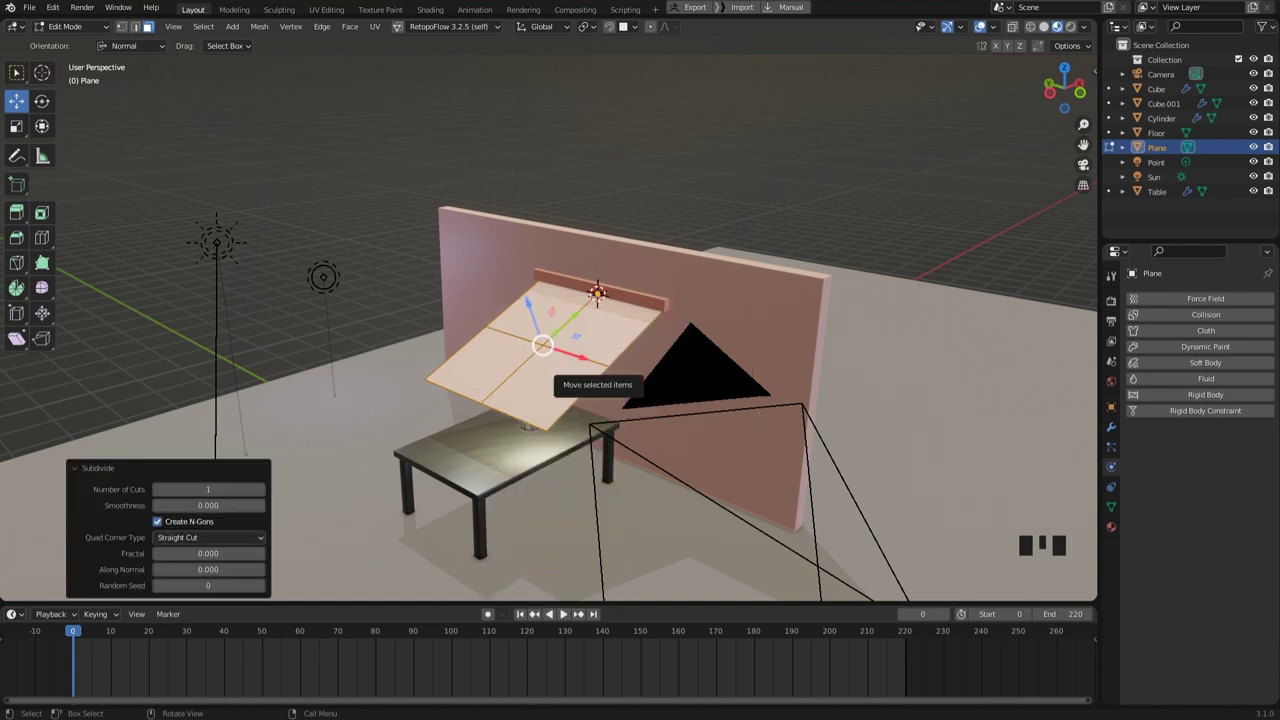
- Set the plane's subdivision to 64 cuts and return to Object Mode
click(200, 489)
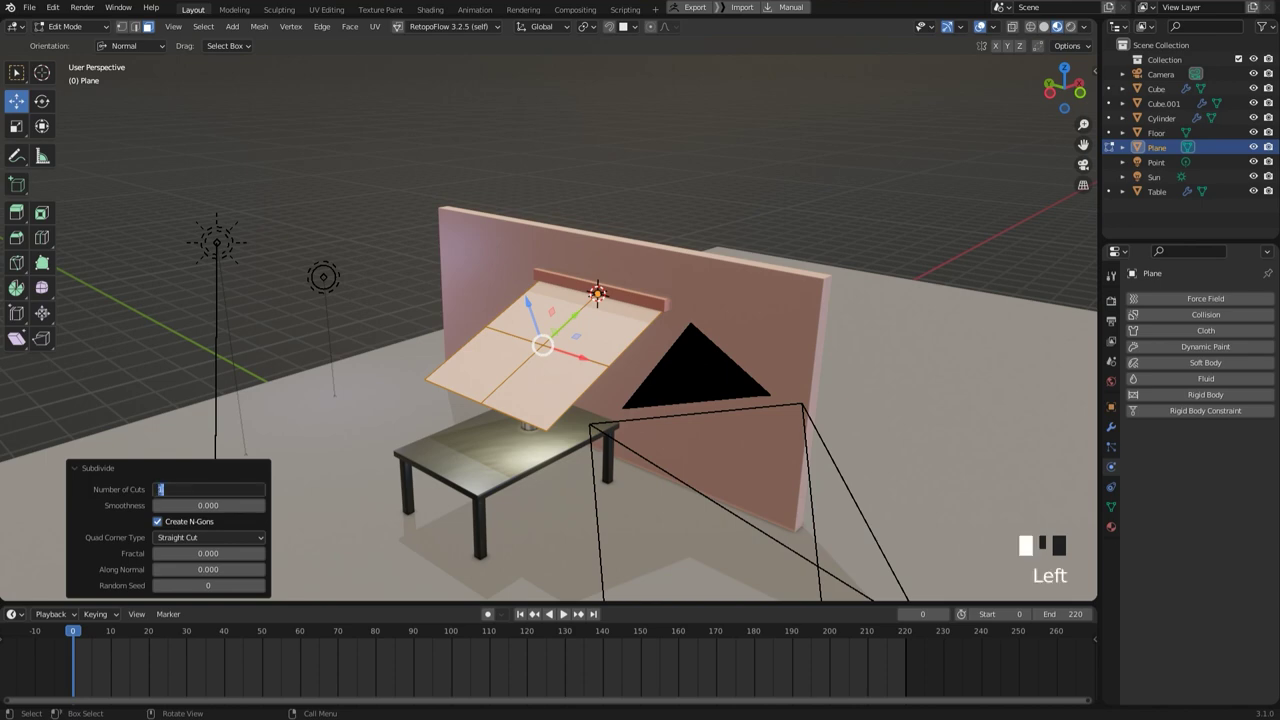
text(64)
key(Return)
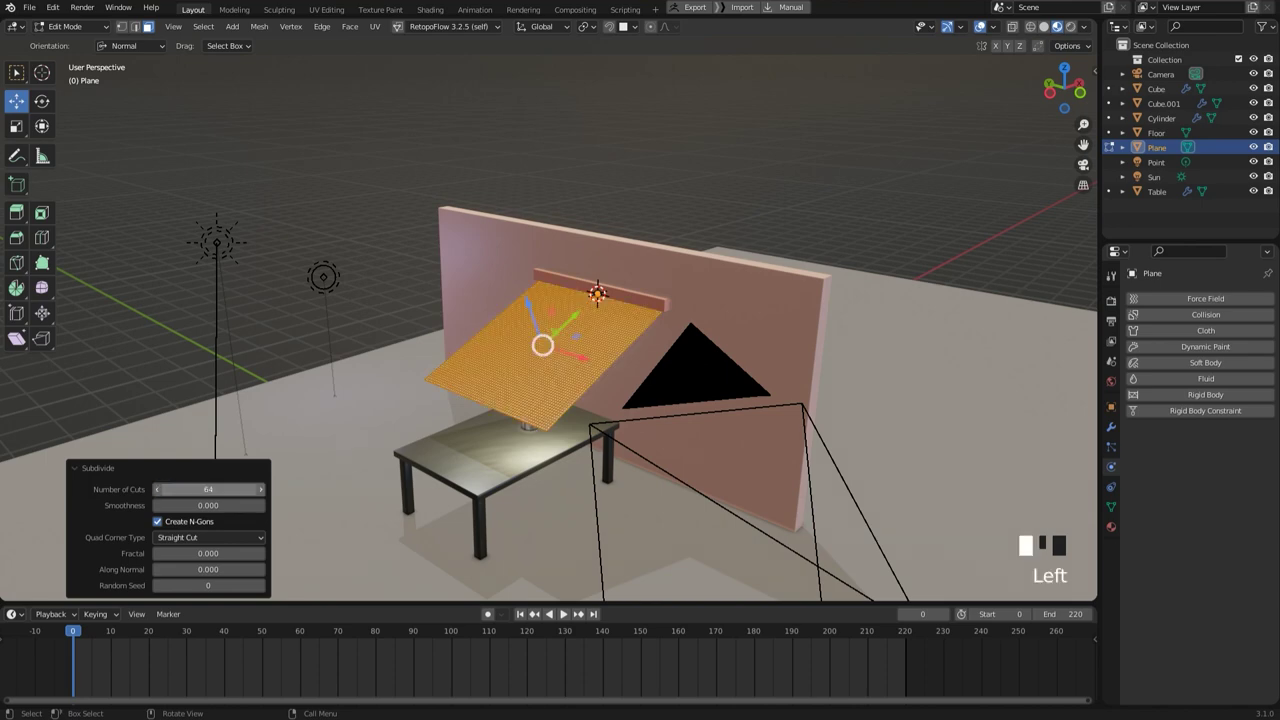
scroll(549, 322, up, 3)
scroll(549, 322, down, 4)
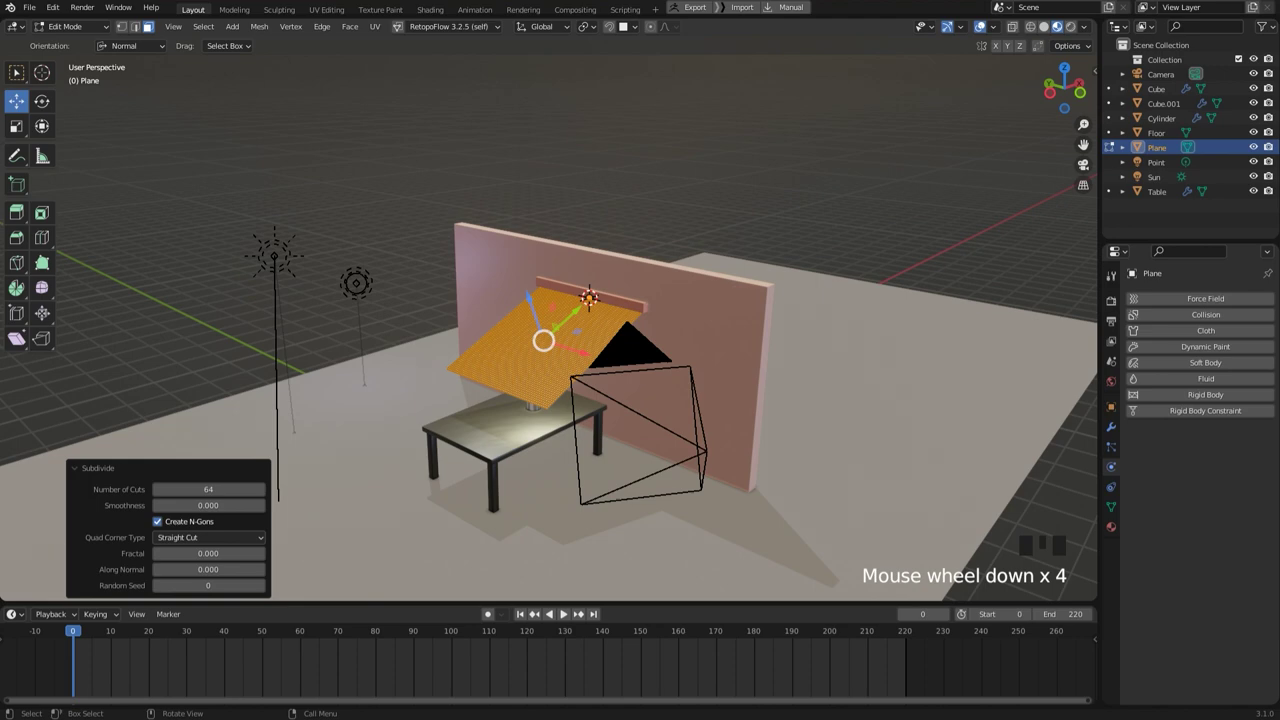
key(Tab)
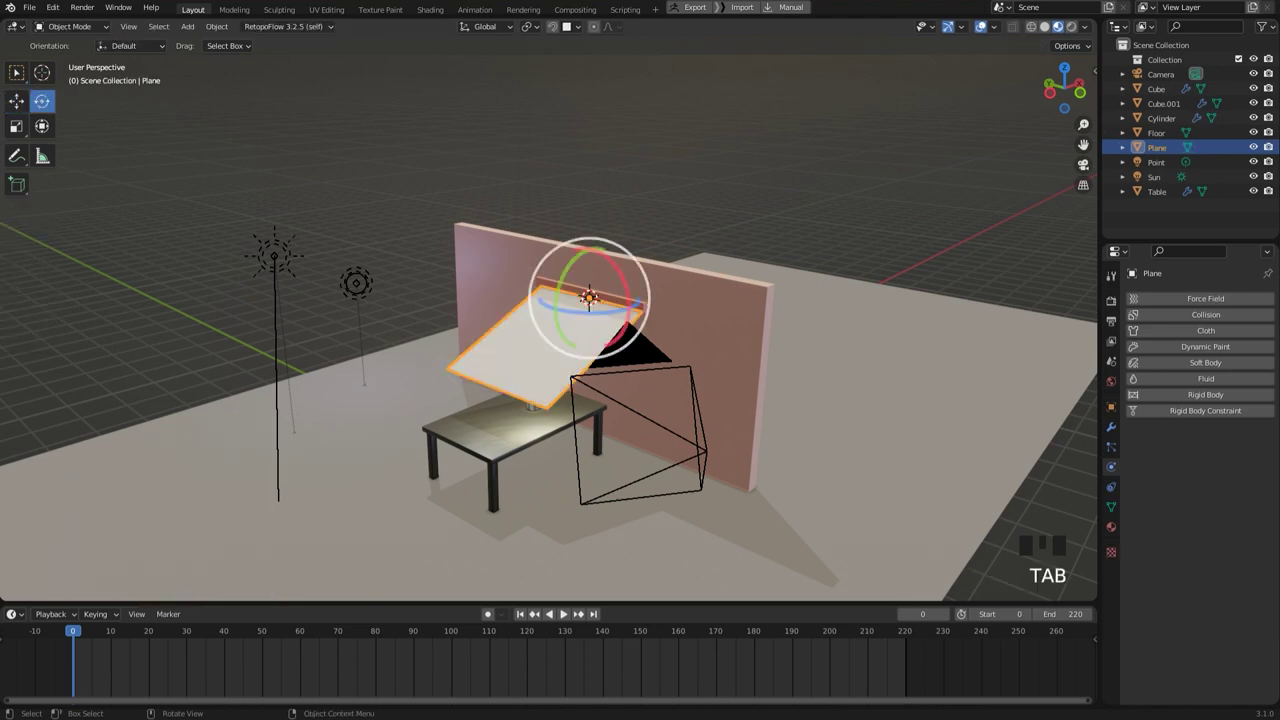
- Add Cloth physics to the plane with a collision quality of 5 and Self Collisions enabled
click(16, 72)
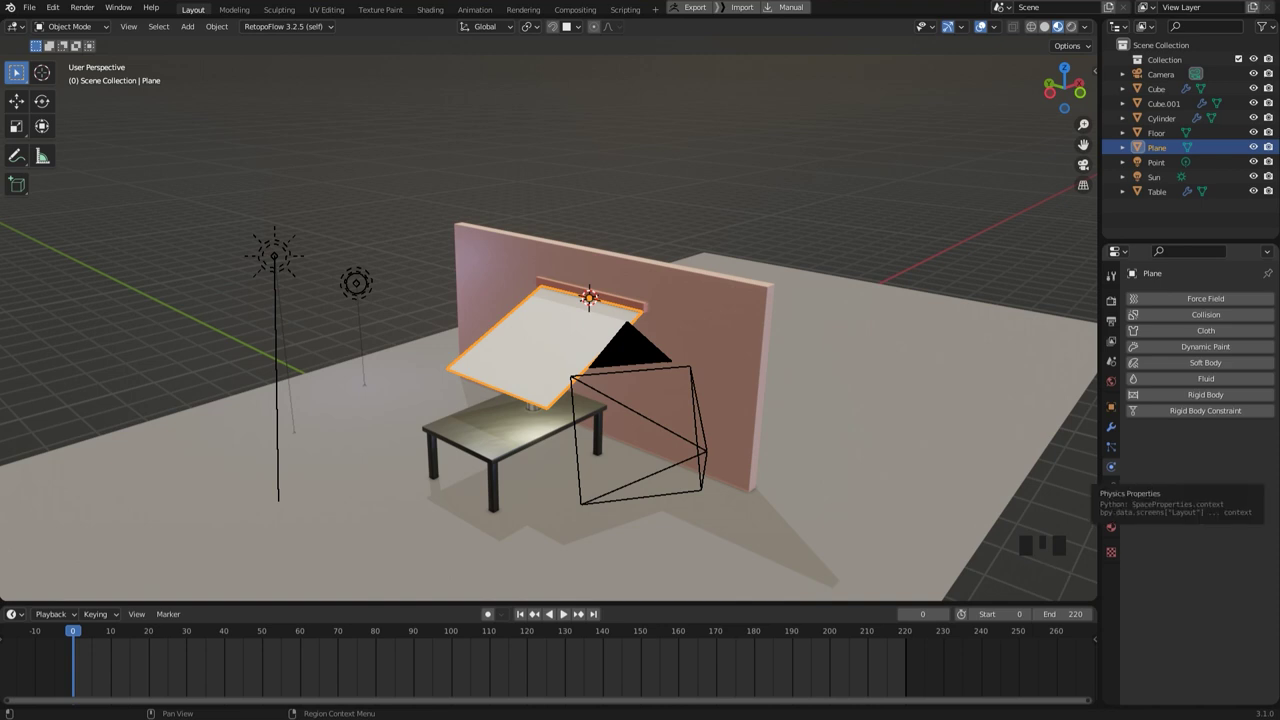
click(1200, 331)
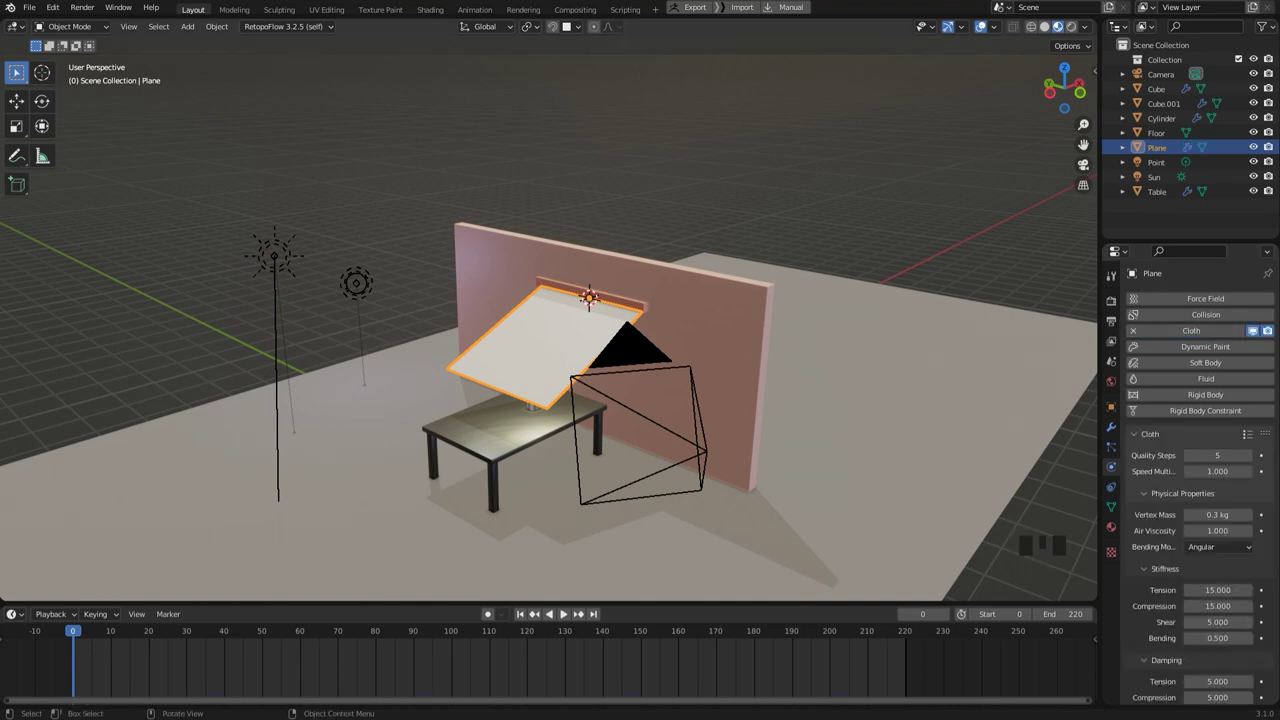
scroll(1195, 480, down, 12)
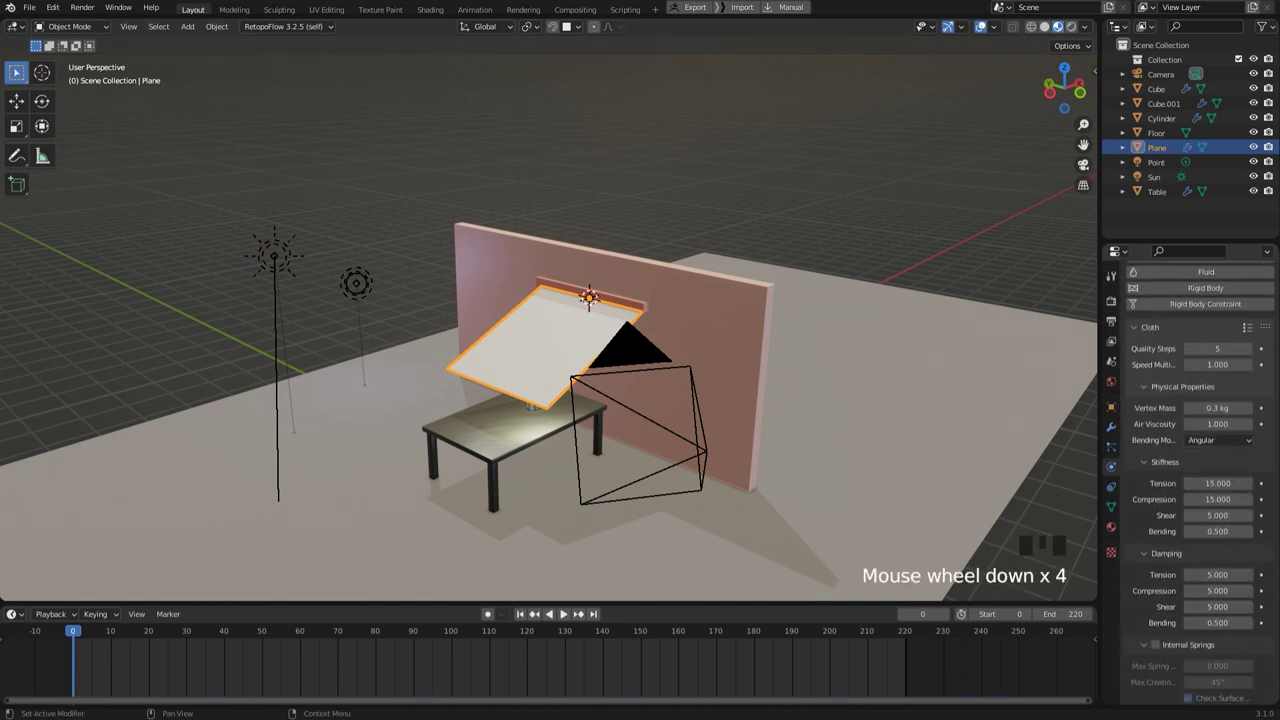
scroll(1195, 480, down, 10)
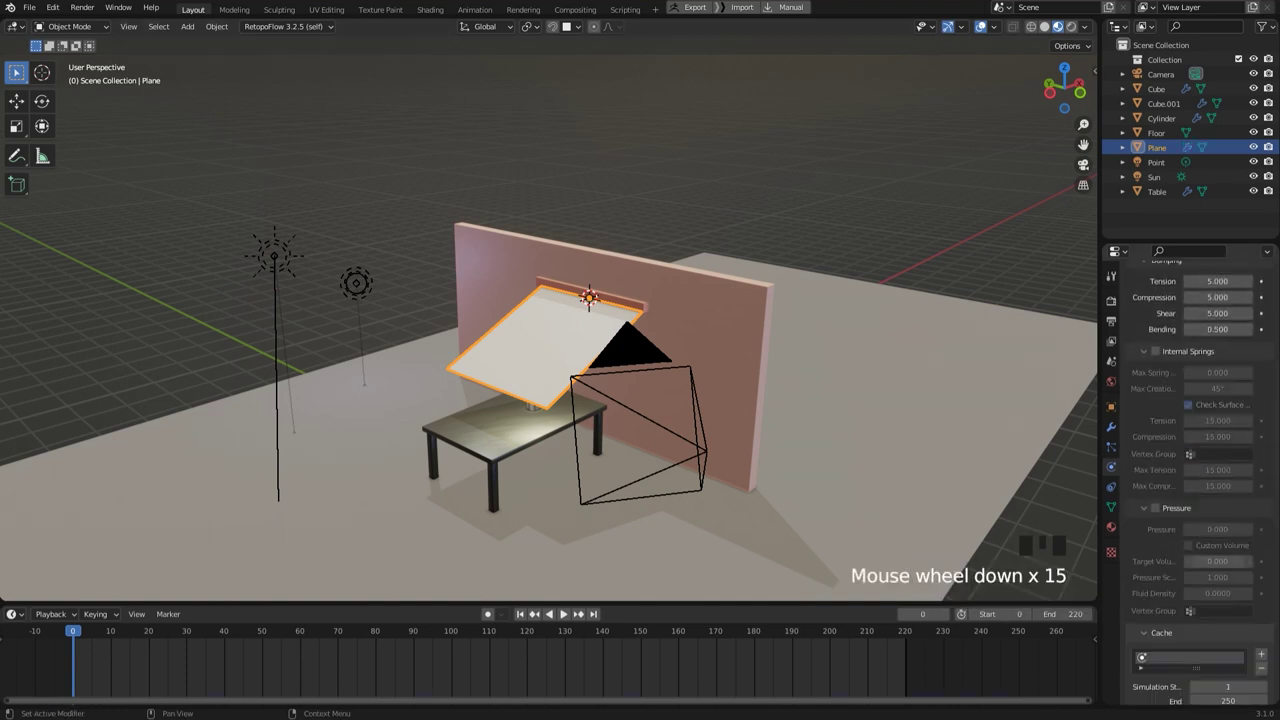
scroll(1195, 480, down, 1)
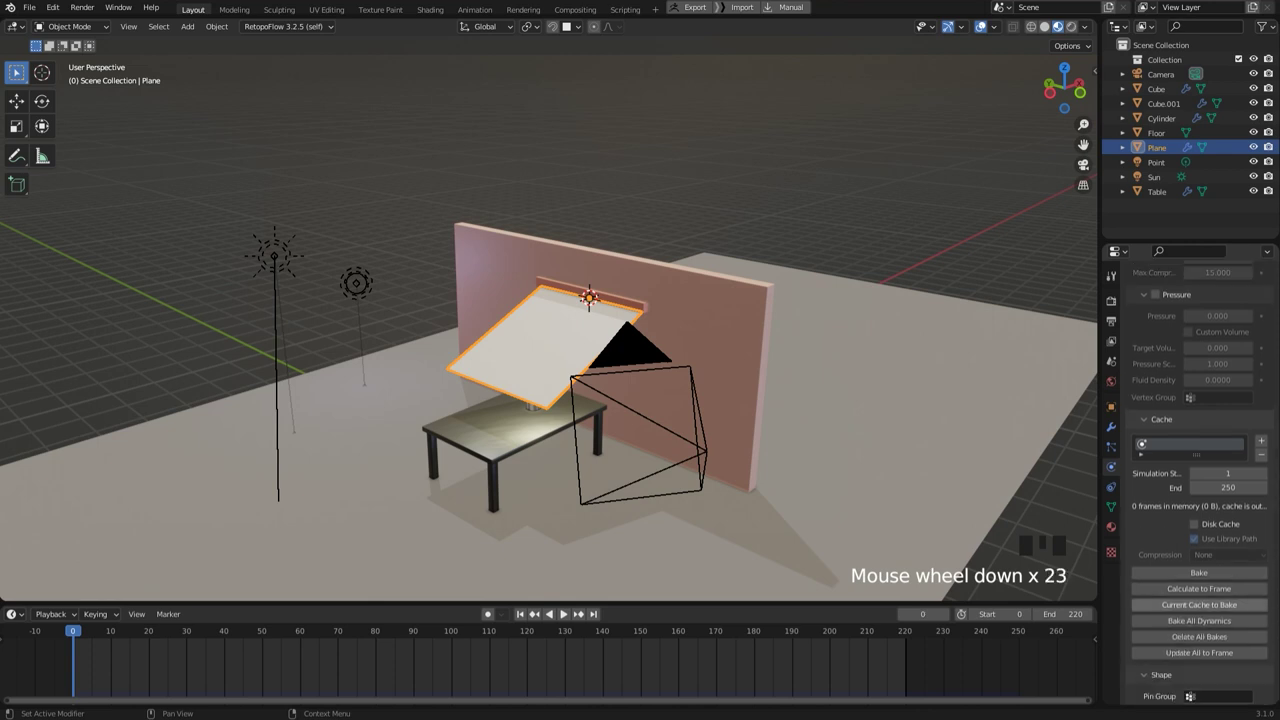
scroll(1195, 480, down, 12)
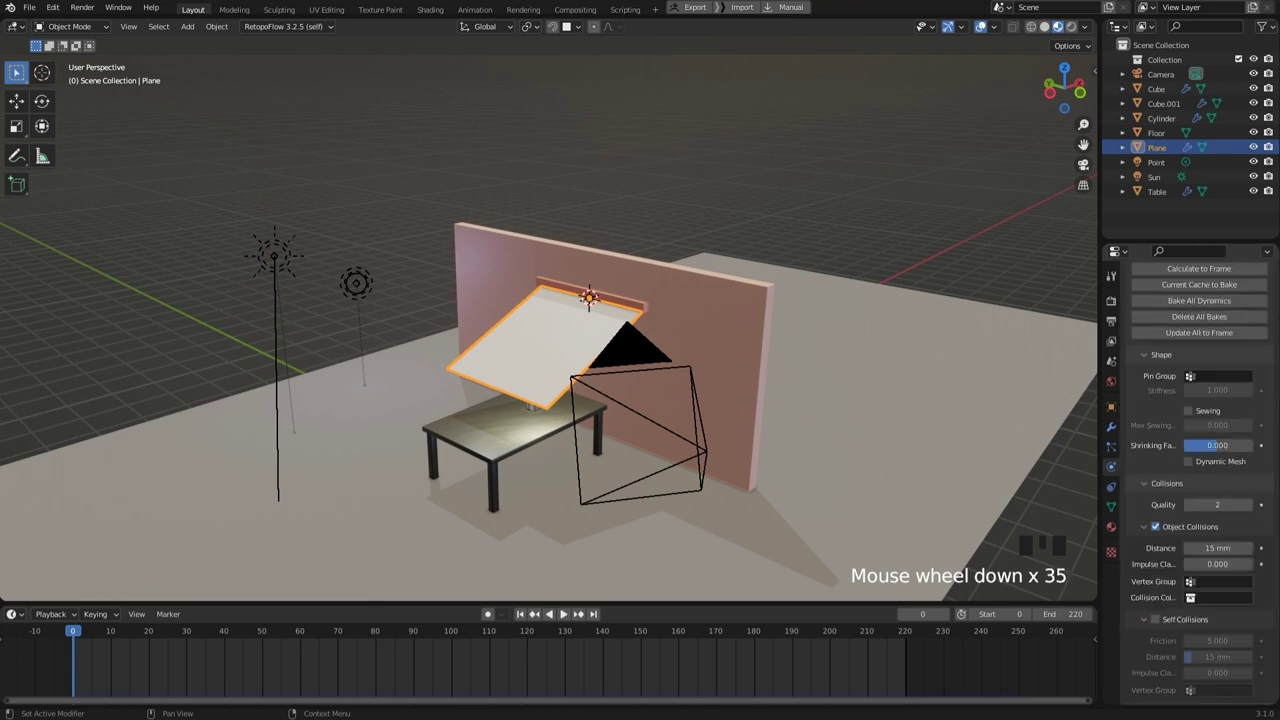
click(1250, 505)
click(1250, 505)
click(1250, 505)
scroll(1250, 505, down, 1)
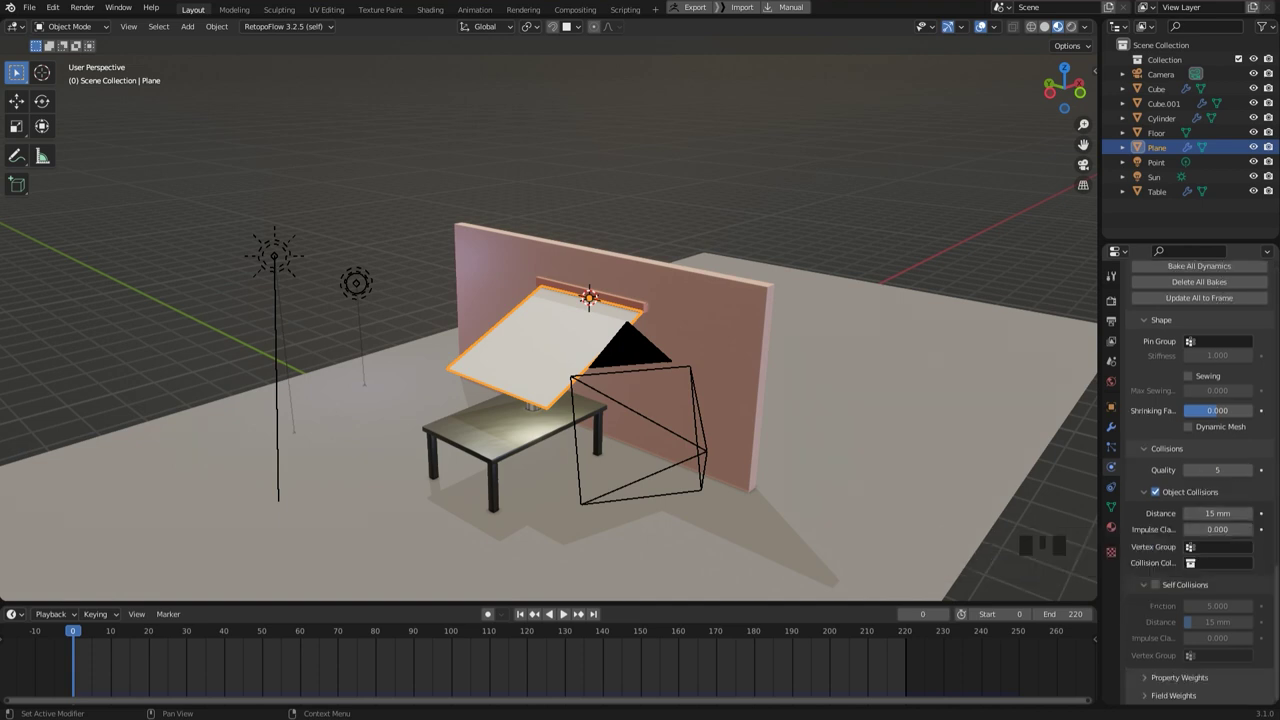
click(1156, 584)
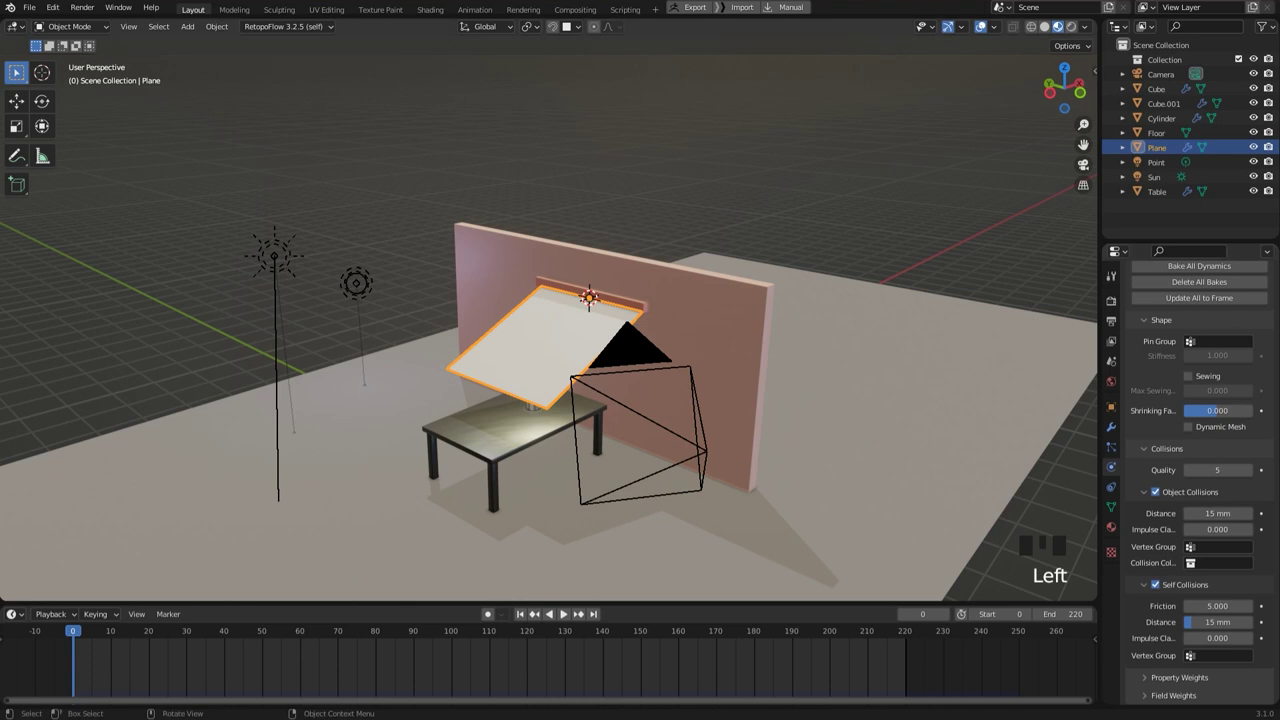
- Play the unpinned cloth simulation to check how the plane falls, and move the playhead back to frame 3
shift+middle_drag(560, 400, 530, 445)
scroll(550, 380, up, 2)
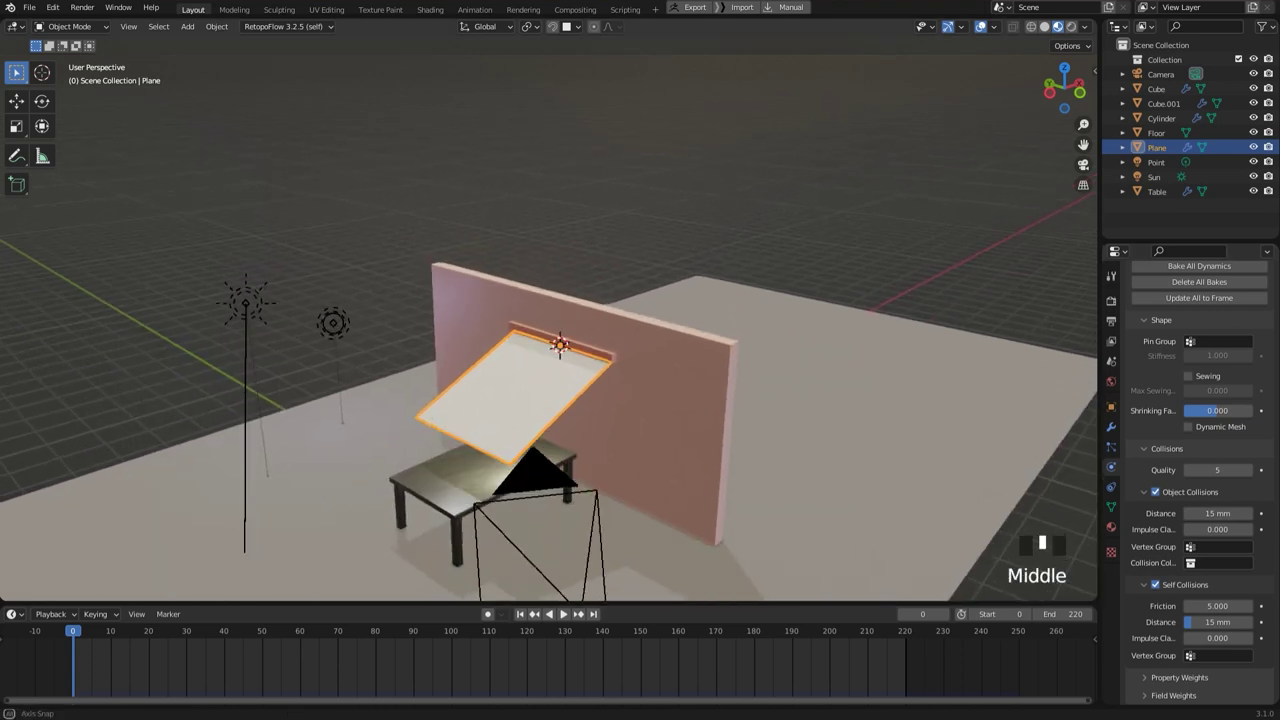
key(space)
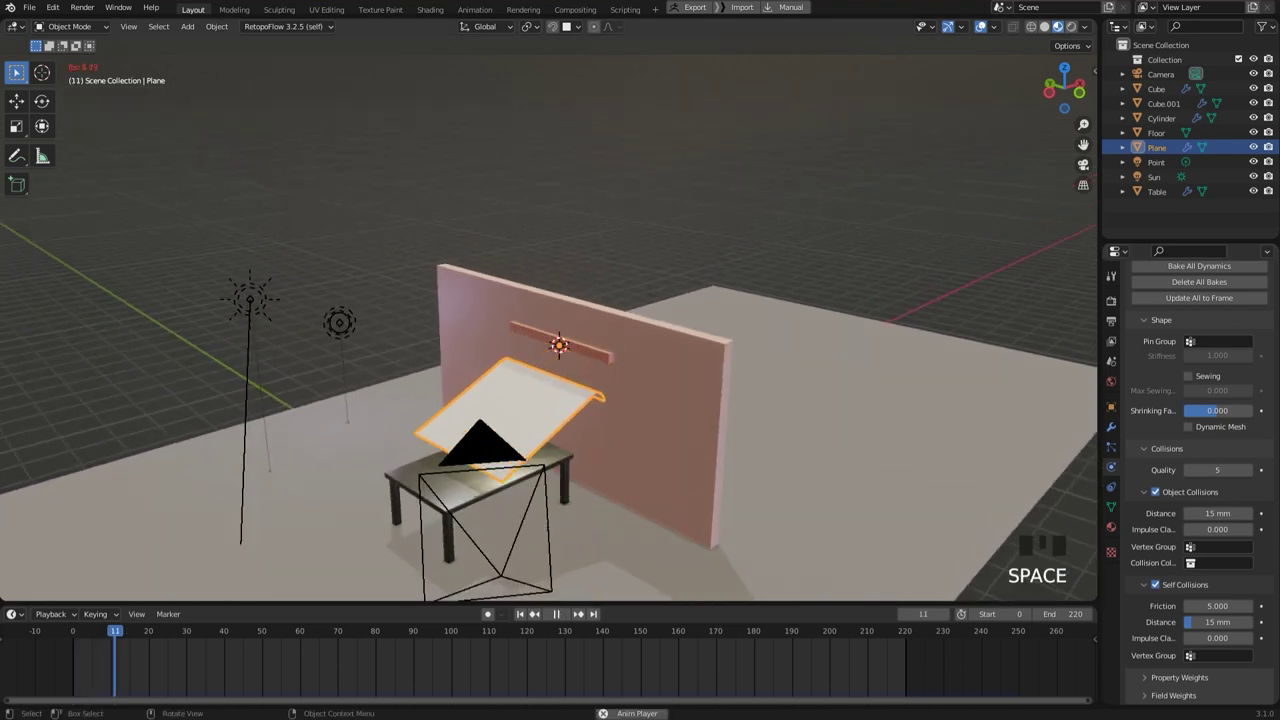
middle_drag(560, 400, 700, 410)
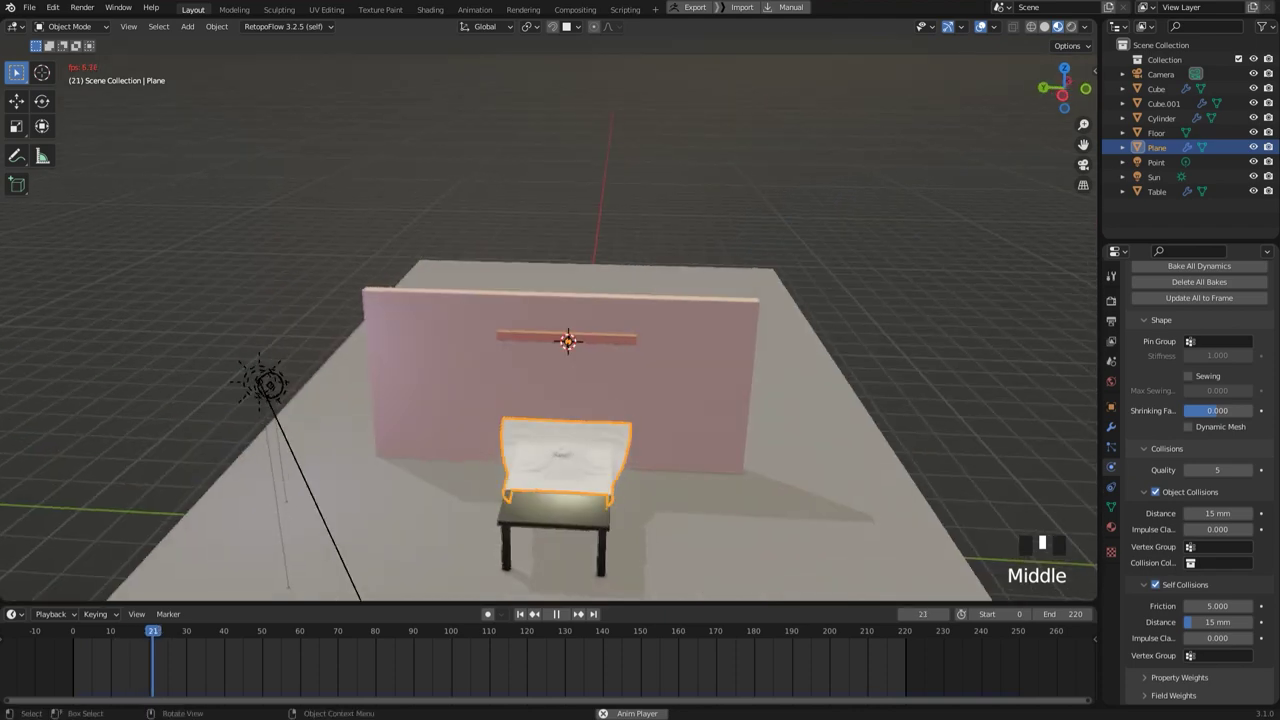
key(space)
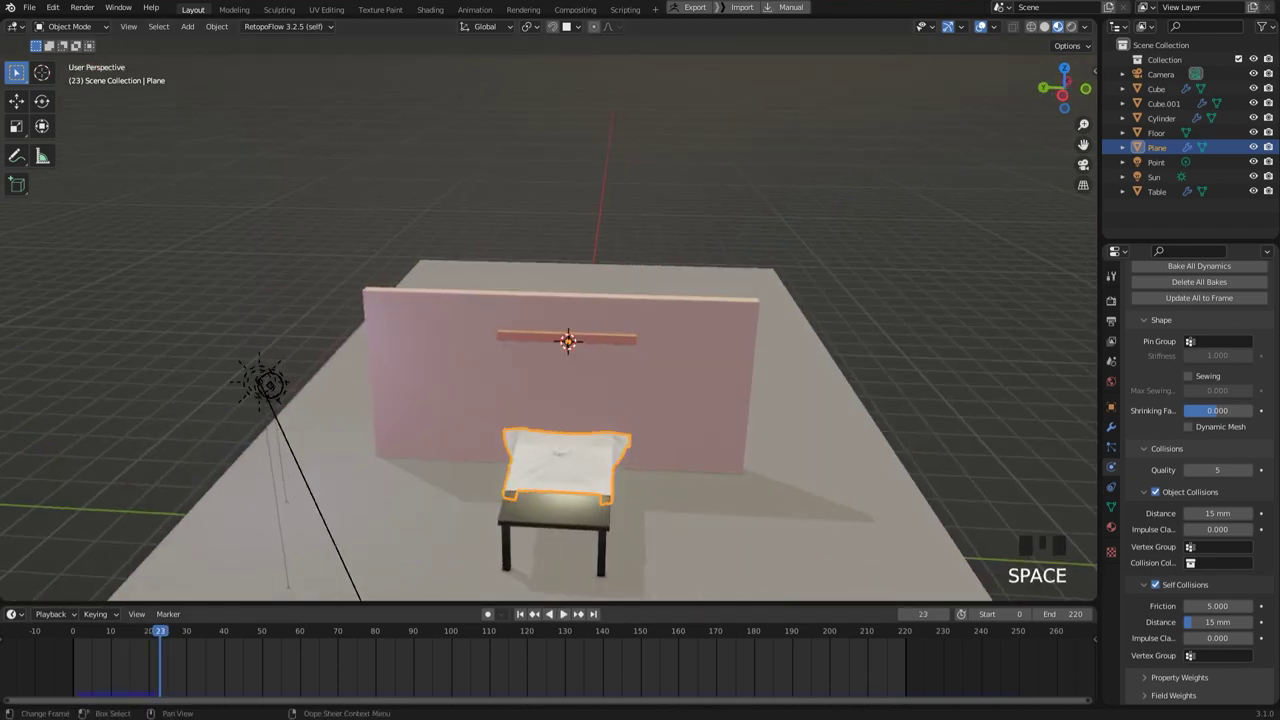
drag(159, 631, 84, 631)
- In Object Mode, hide the wall bar so the plane's upper edge is accessible
middle_drag(600, 420, 482, 420)
scroll(516, 420, up, 2)
scroll(548, 330, up, 2)
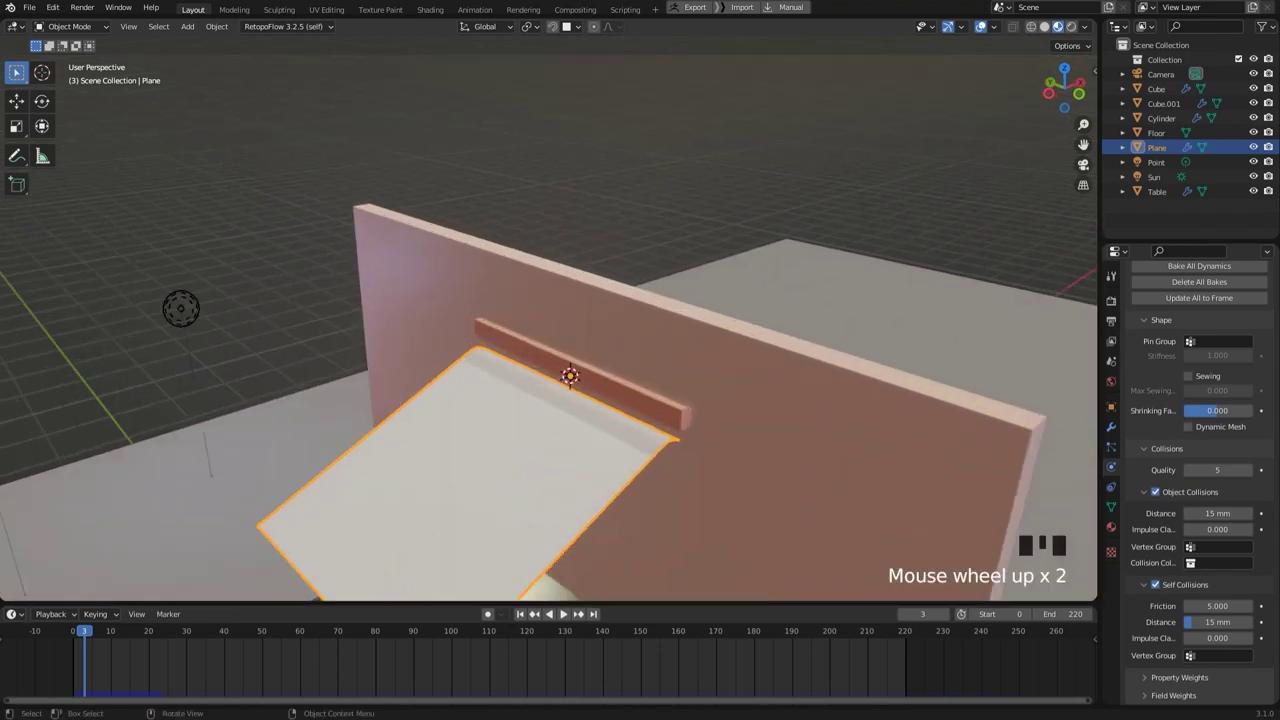
key(Tab)
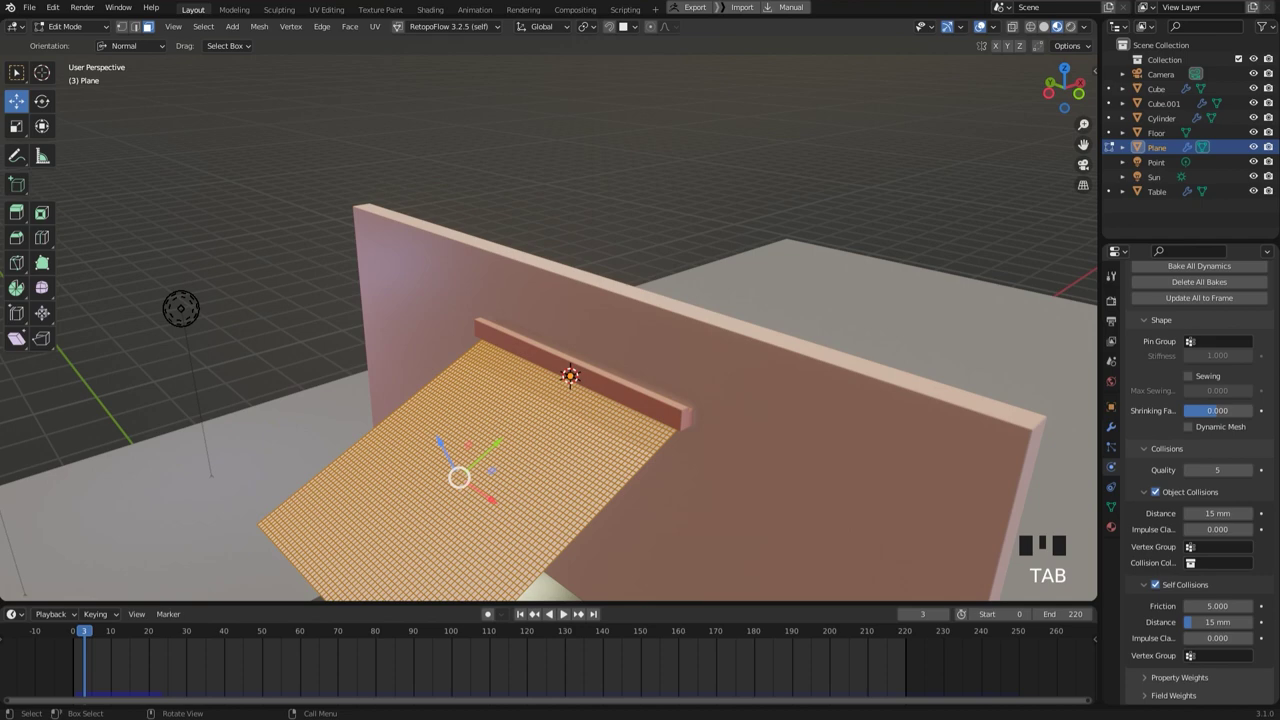
scroll(550, 400, up, 1)
key(Tab)
click(600, 390)
key(h)
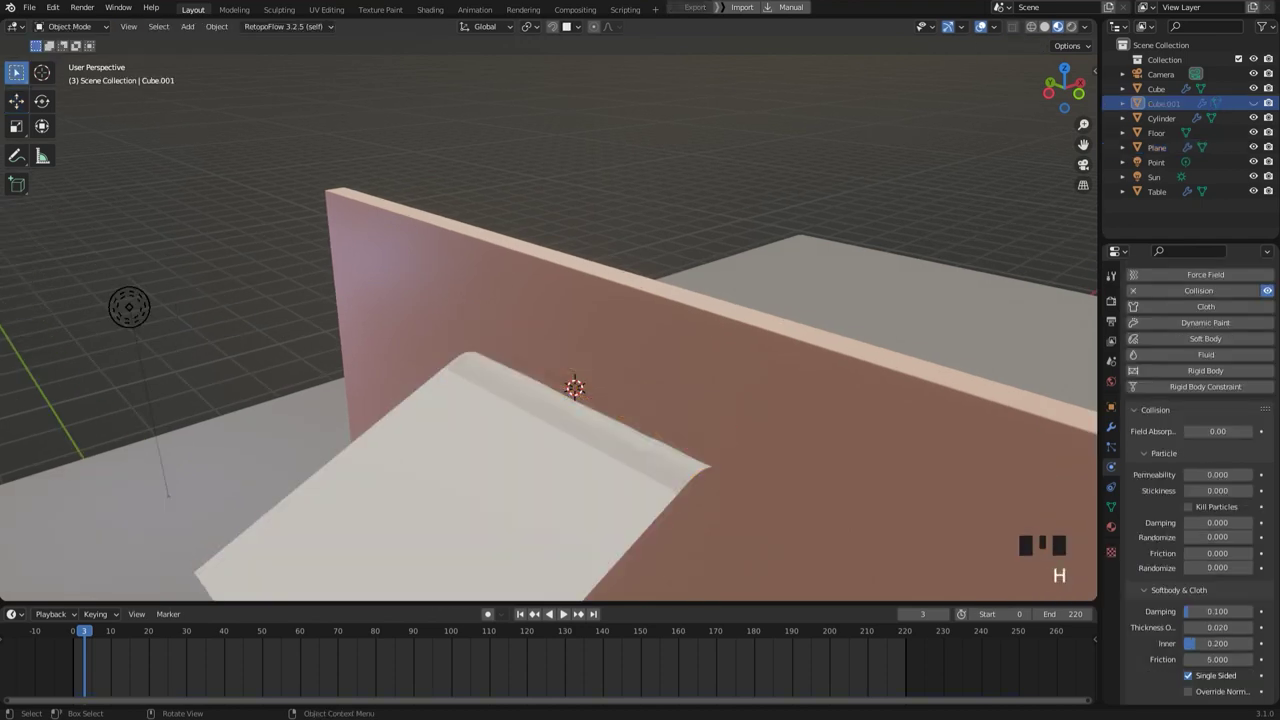
- Select the plane, enter Edit Mode and deselect all of its mesh
middle_drag(550, 330, 565, 335)
key(Tab)
scroll(550, 330, up, 2)
key(Tab)
click(585, 420)
key(Tab)
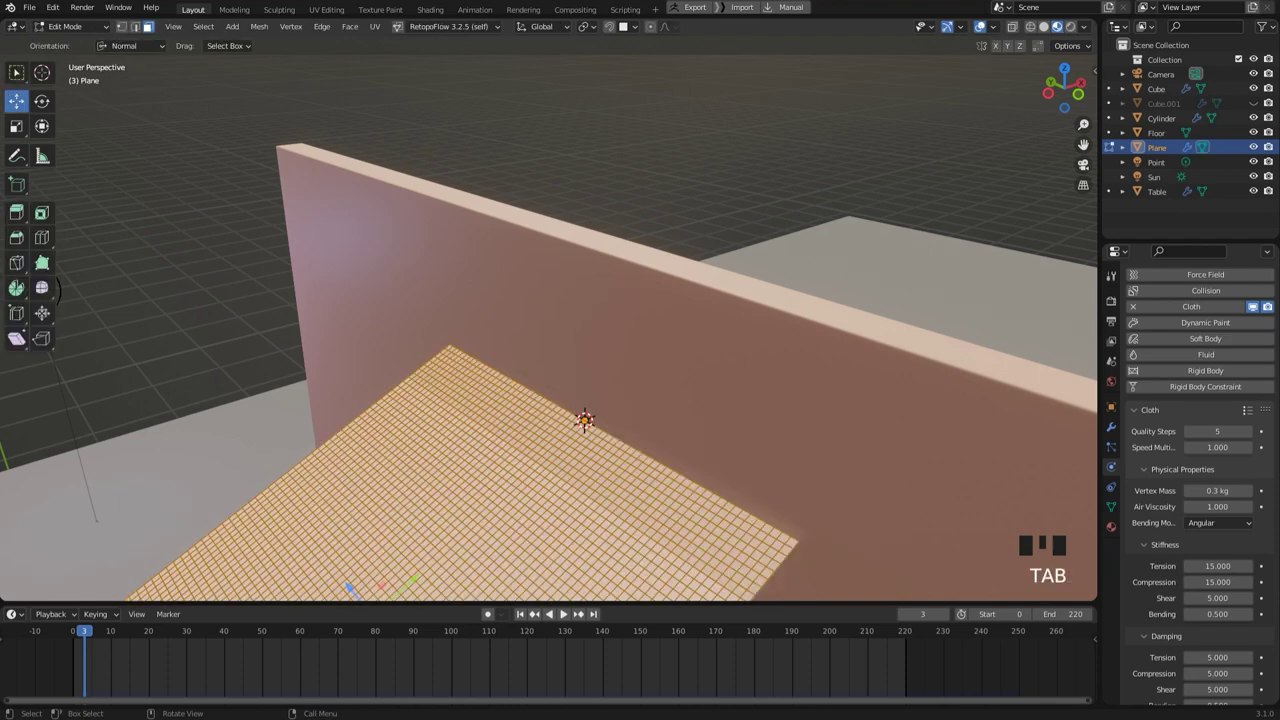
click(700, 330)
scroll(550, 330, up, 2)
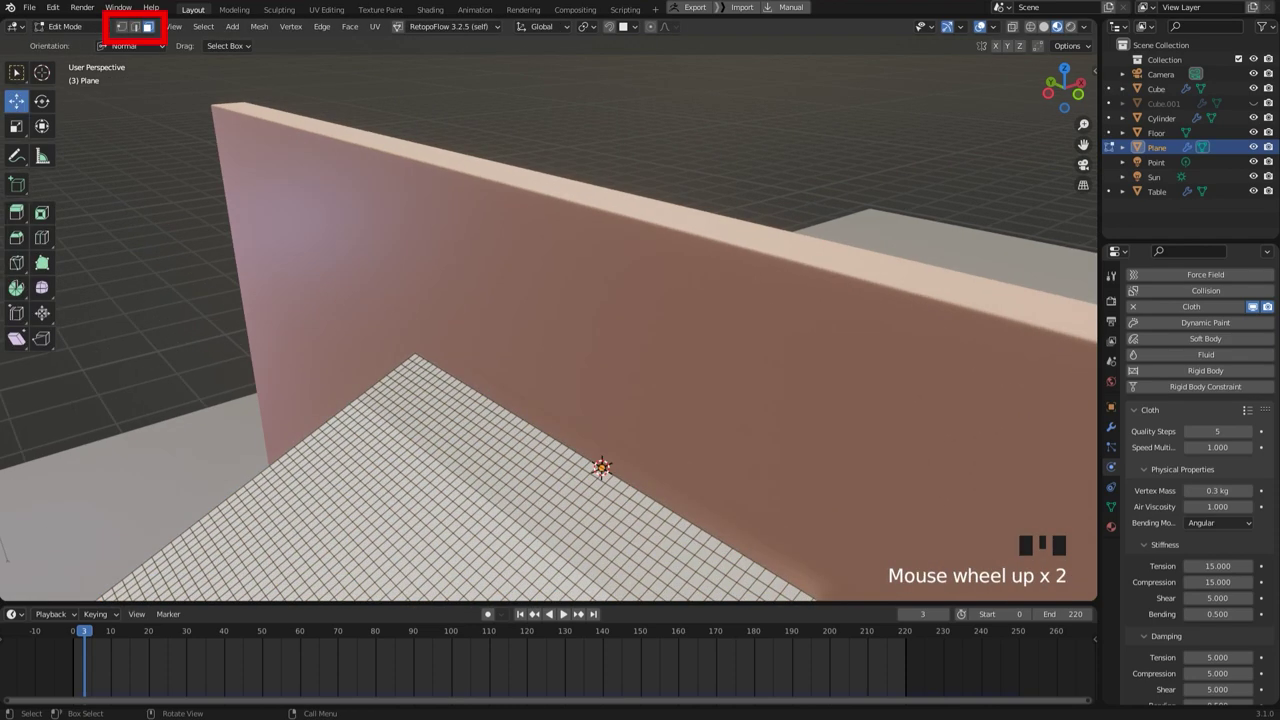
- Switch to edge selection and select the plane's entire upper edge along the wall
triple_click(585, 420)
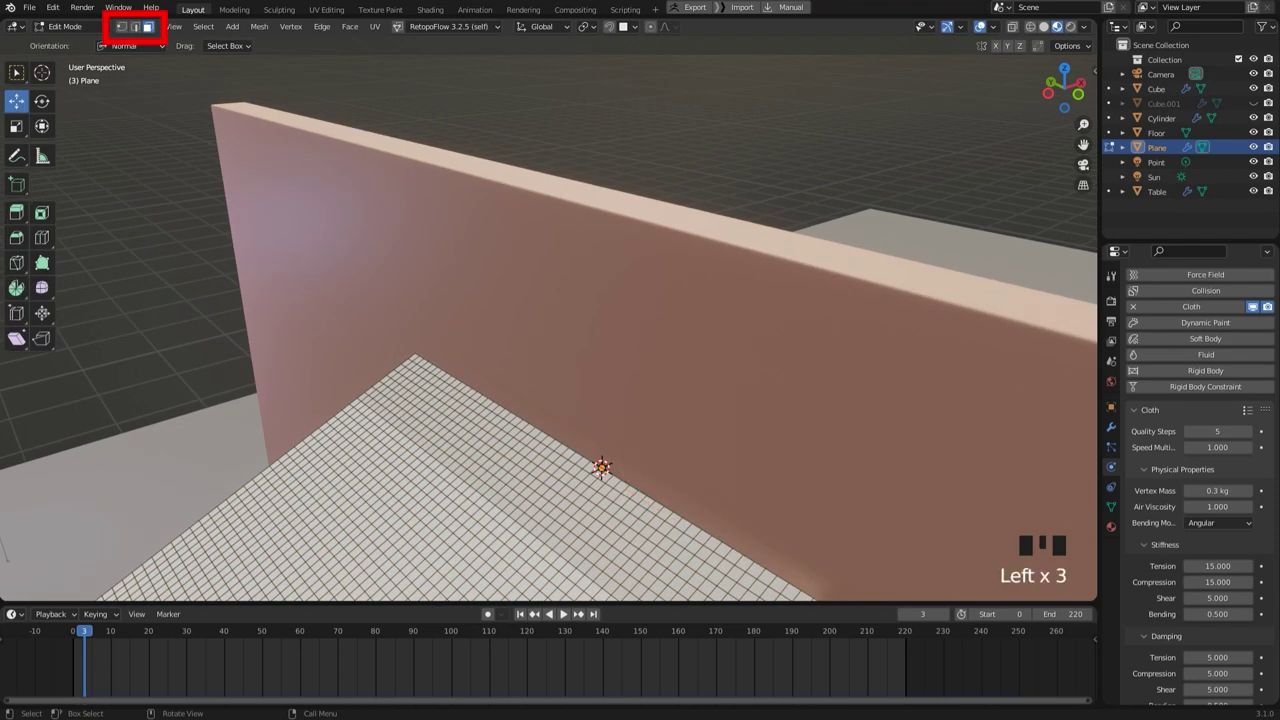
click(135, 26)
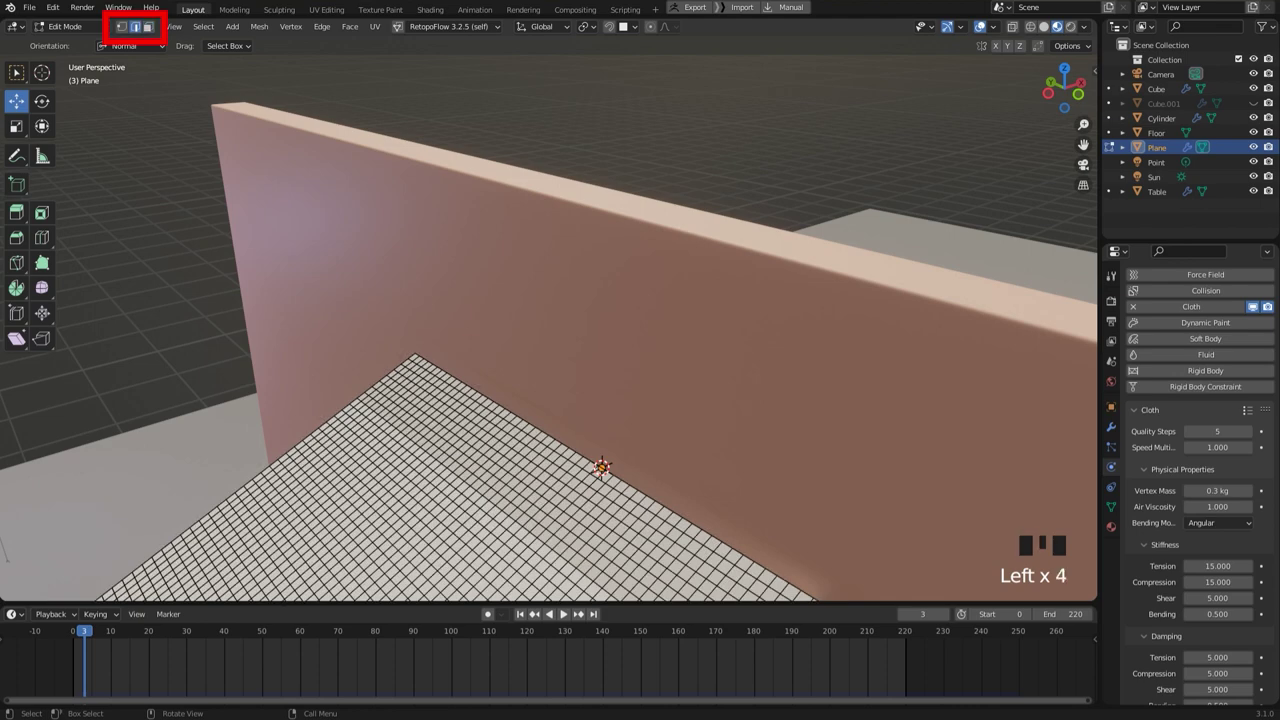
triple_click(602, 467)
scroll(602, 467, down, 1)
scroll(90, 293, down, 2)
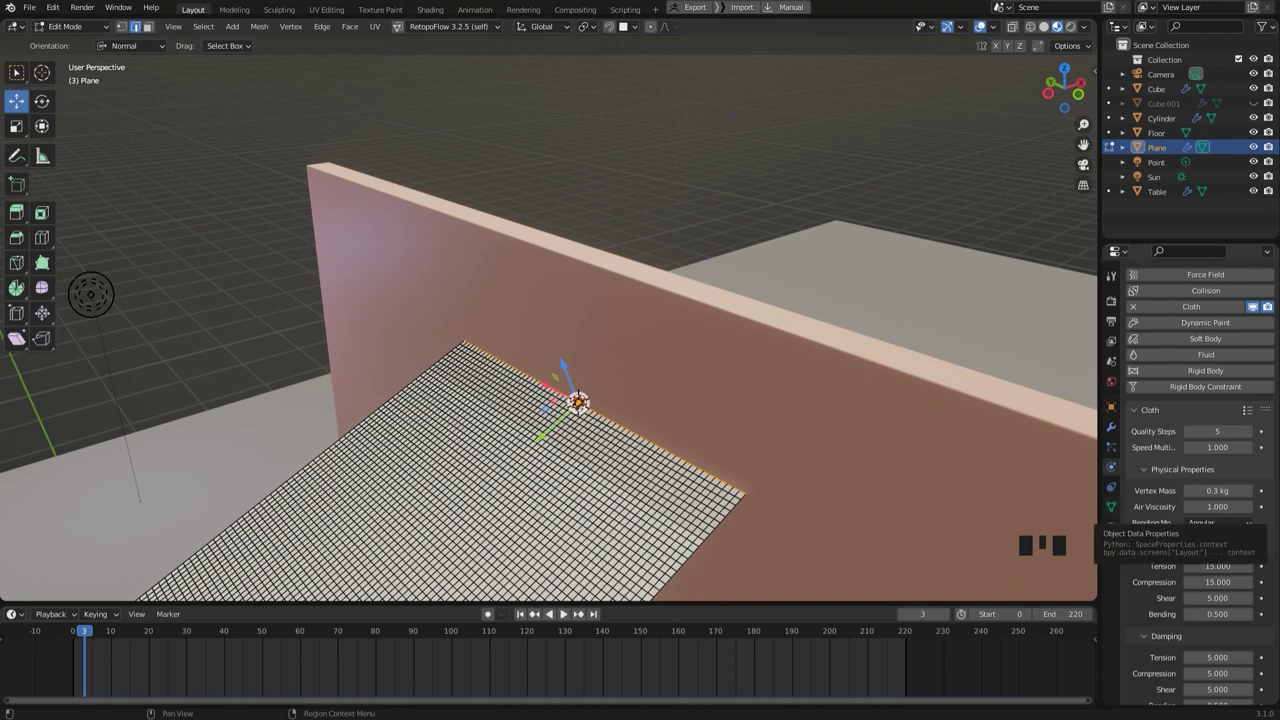
- Create a vertex group named Pinned Plane and assign the selected upper edge to it
click(1111, 507)
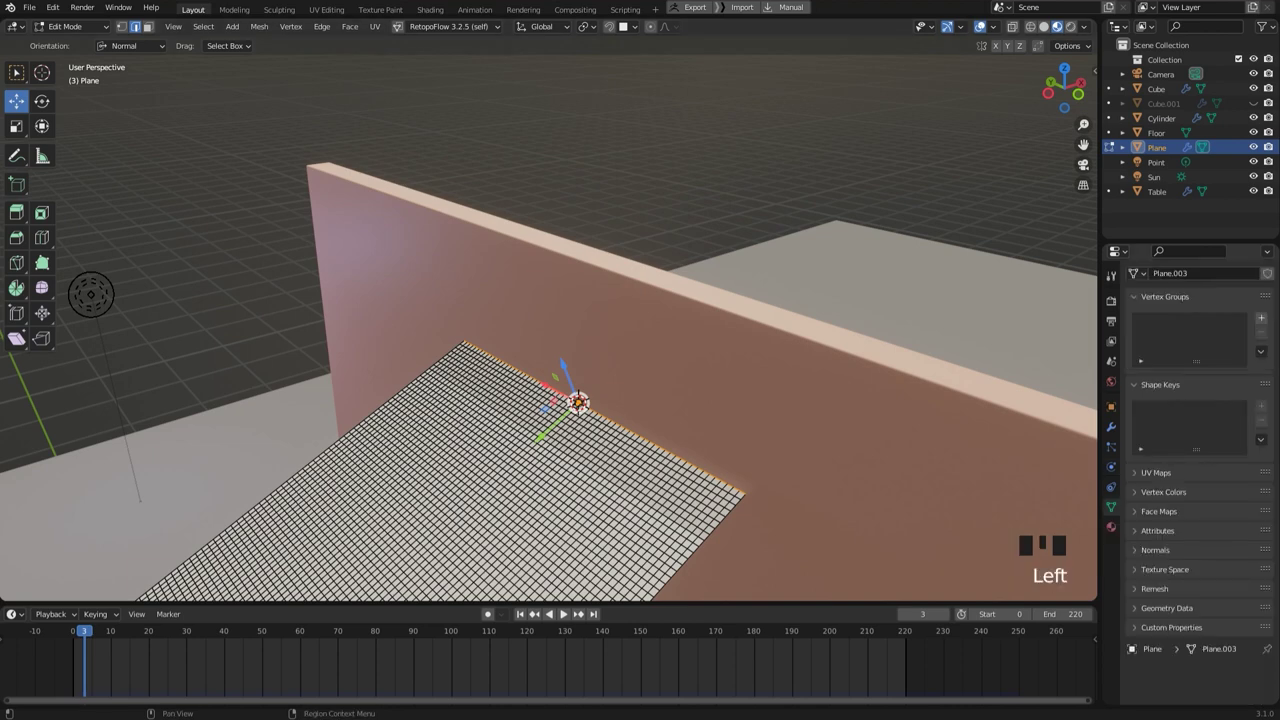
click(1261, 318)
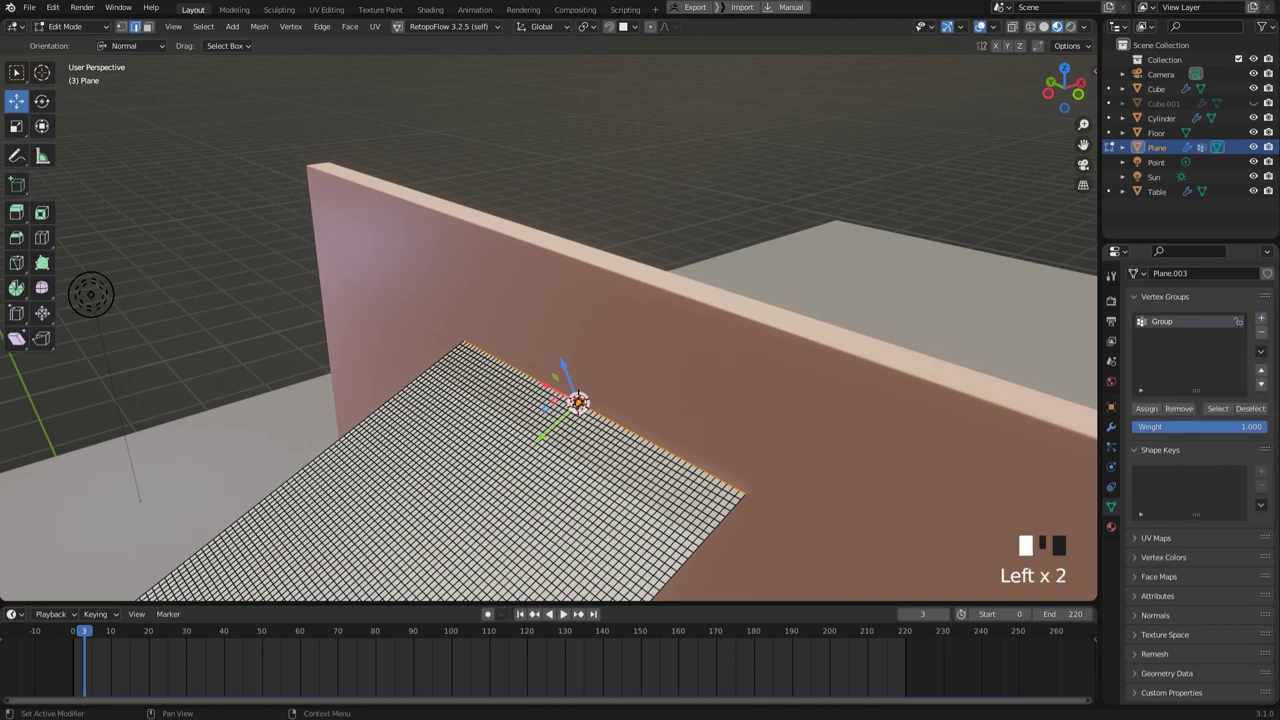
text(Pinned Plane)
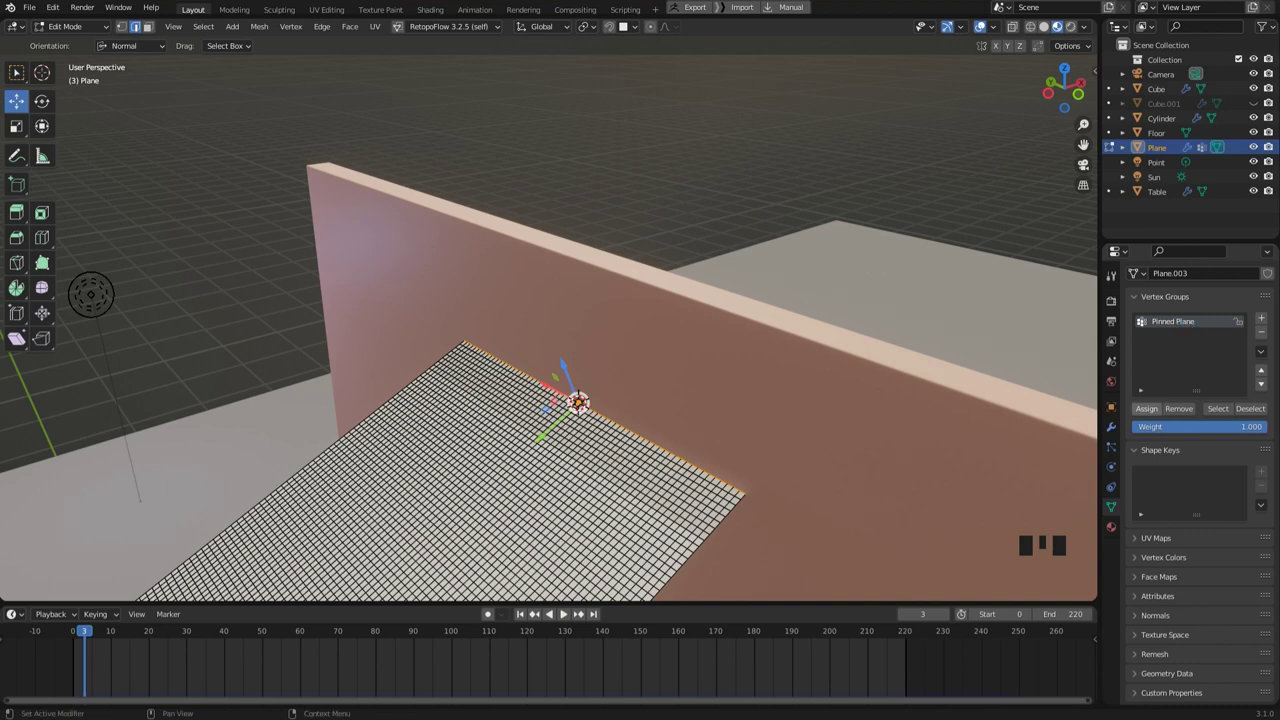
click(1146, 408)
- Return to Object Mode and set the cloth's Pin Group to Pinned Plane
scroll(549, 330, down, 6)
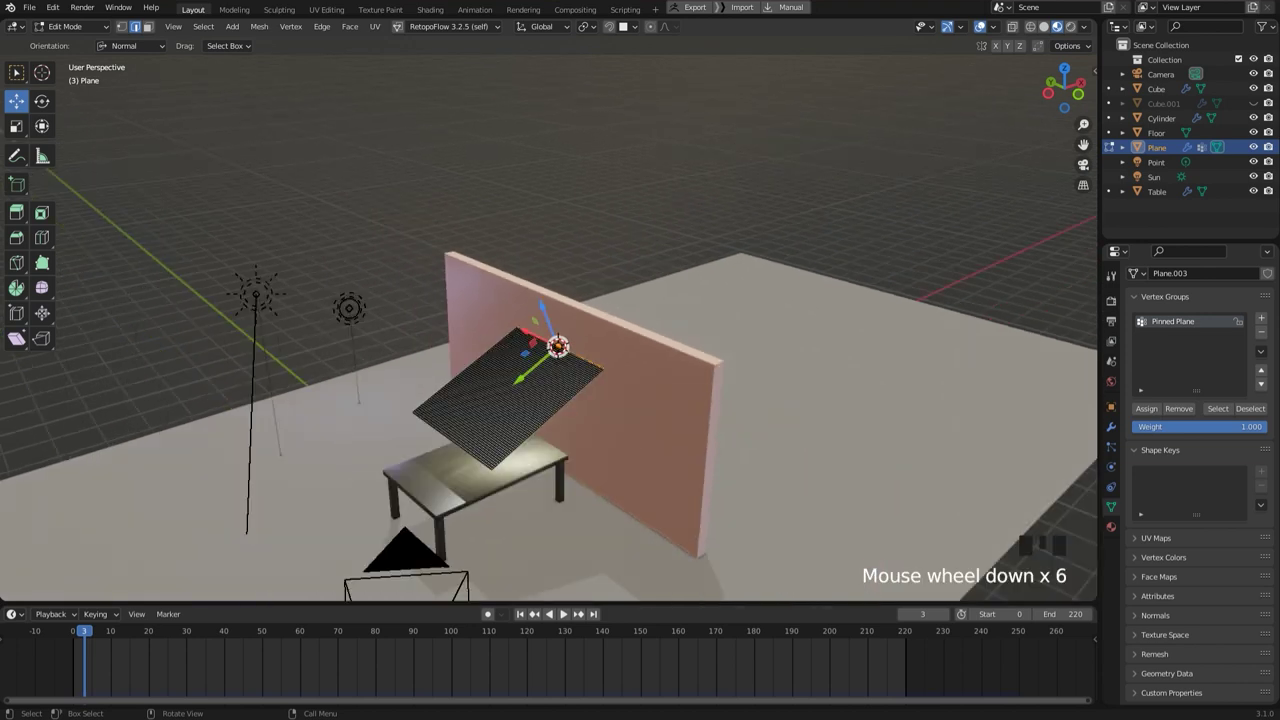
key(Tab)
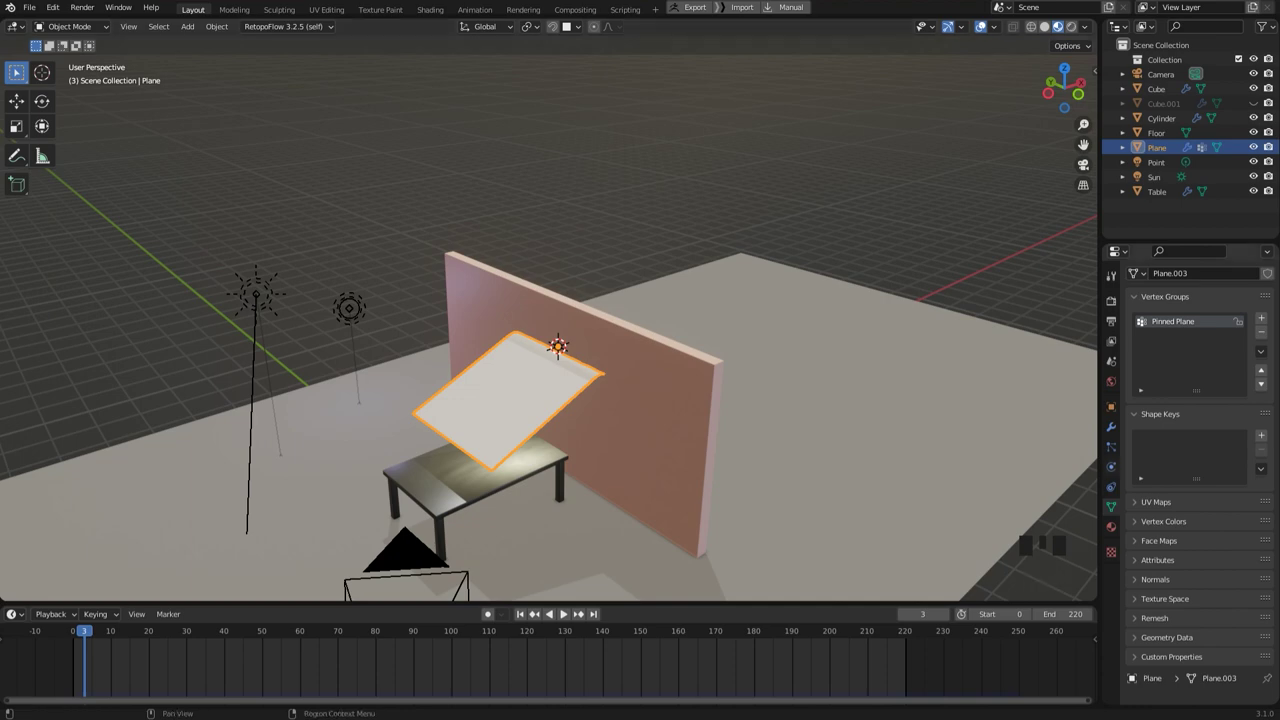
click(1110, 467)
scroll(1217, 564, down, 4)
scroll(1217, 564, down, 20)
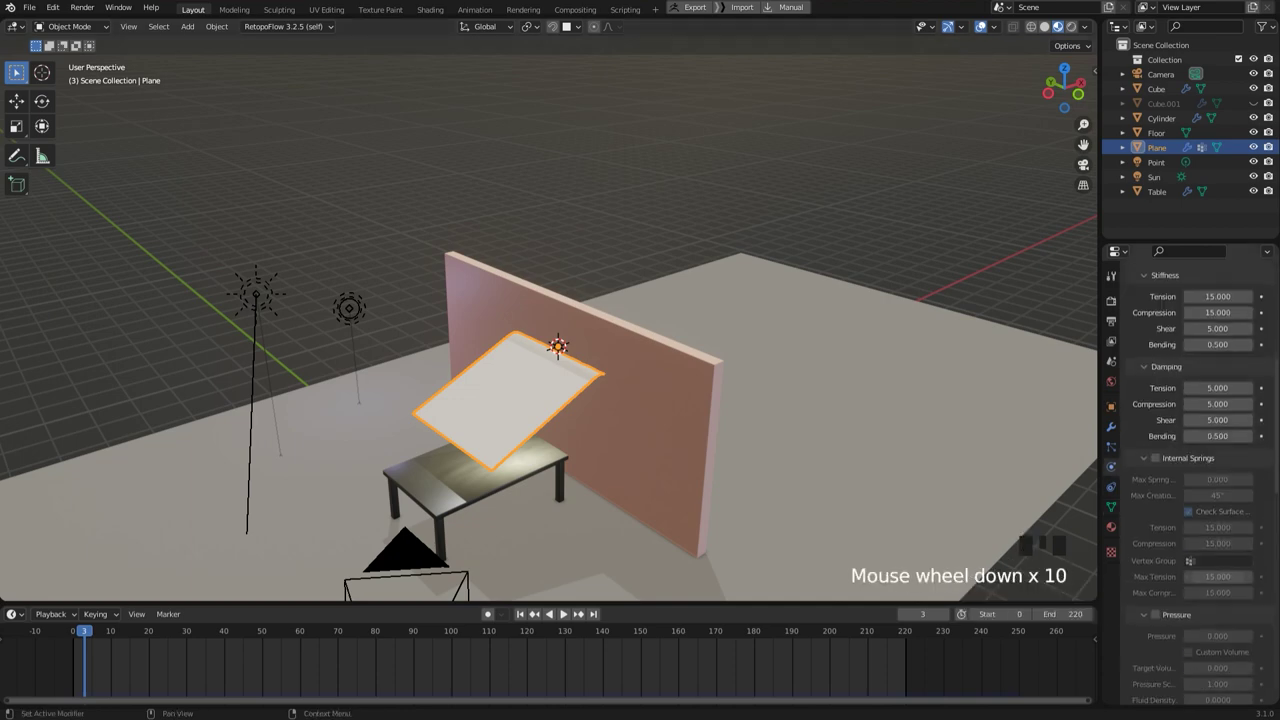
scroll(1217, 632, down, 3)
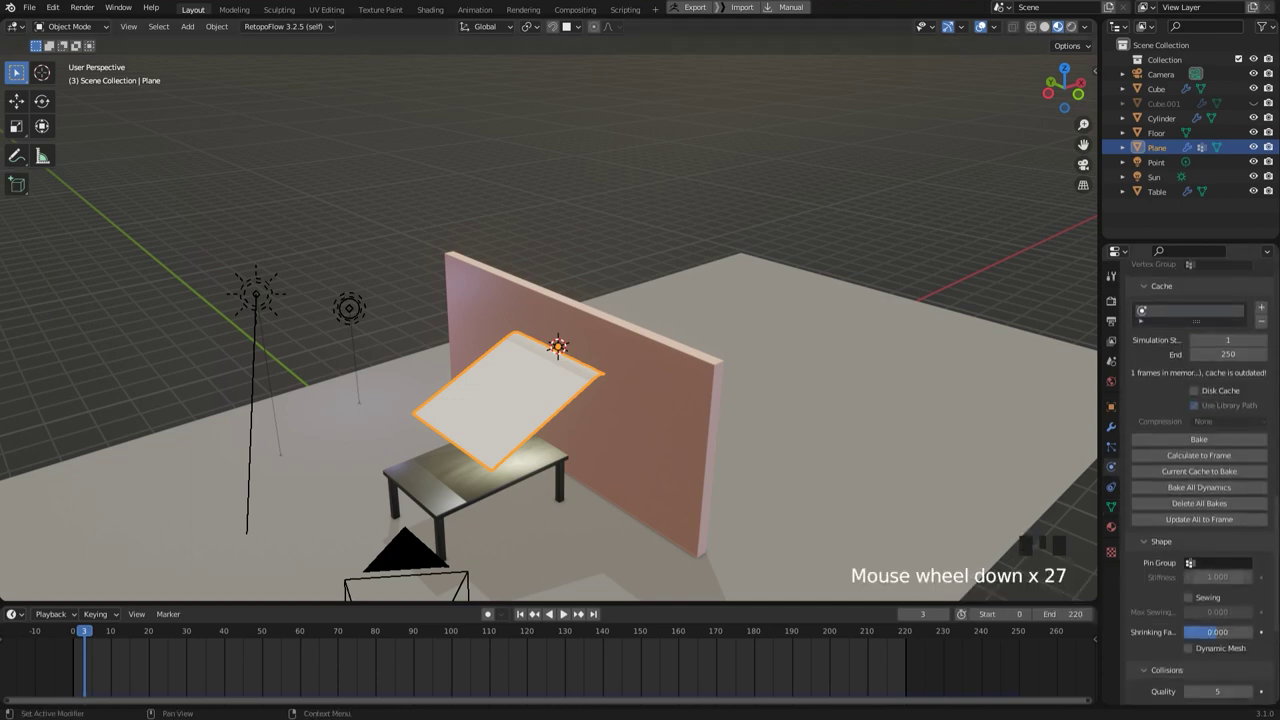
click(1218, 563)
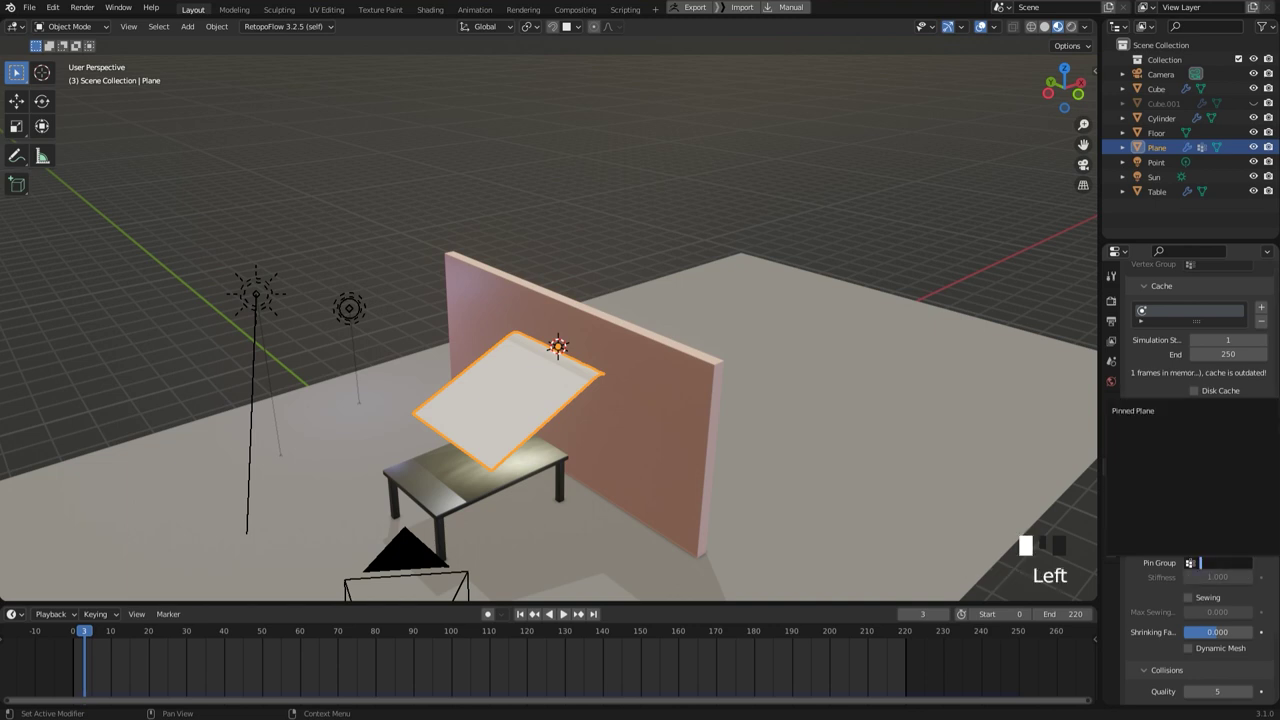
click(1190, 410)
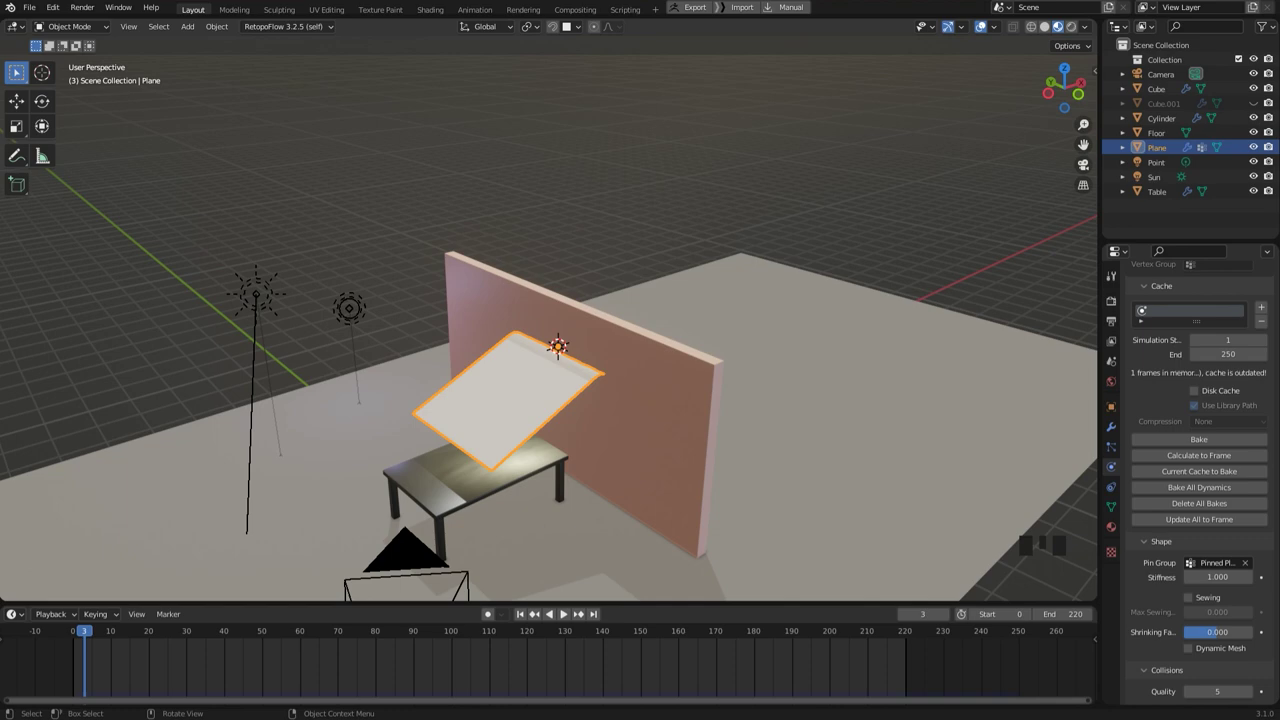
- Play the pinned cloth simulation from frame 0 to check how the plane swings
click(72, 630)
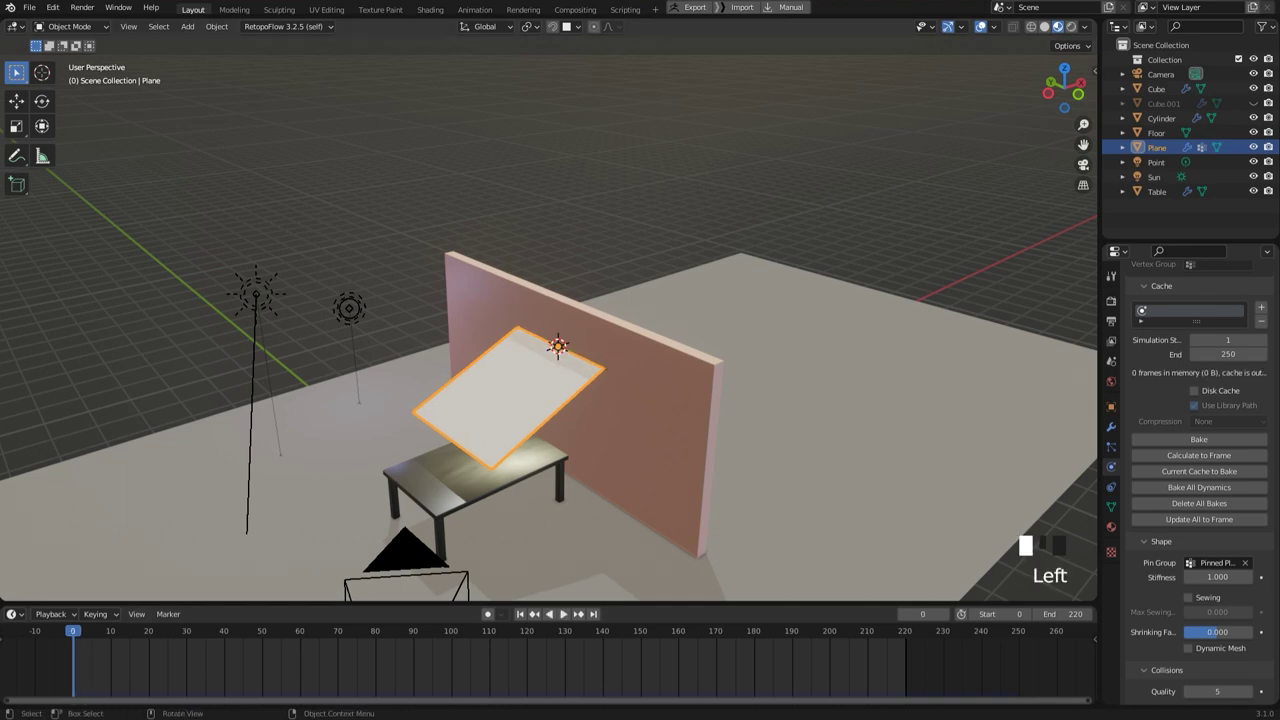
key(space)
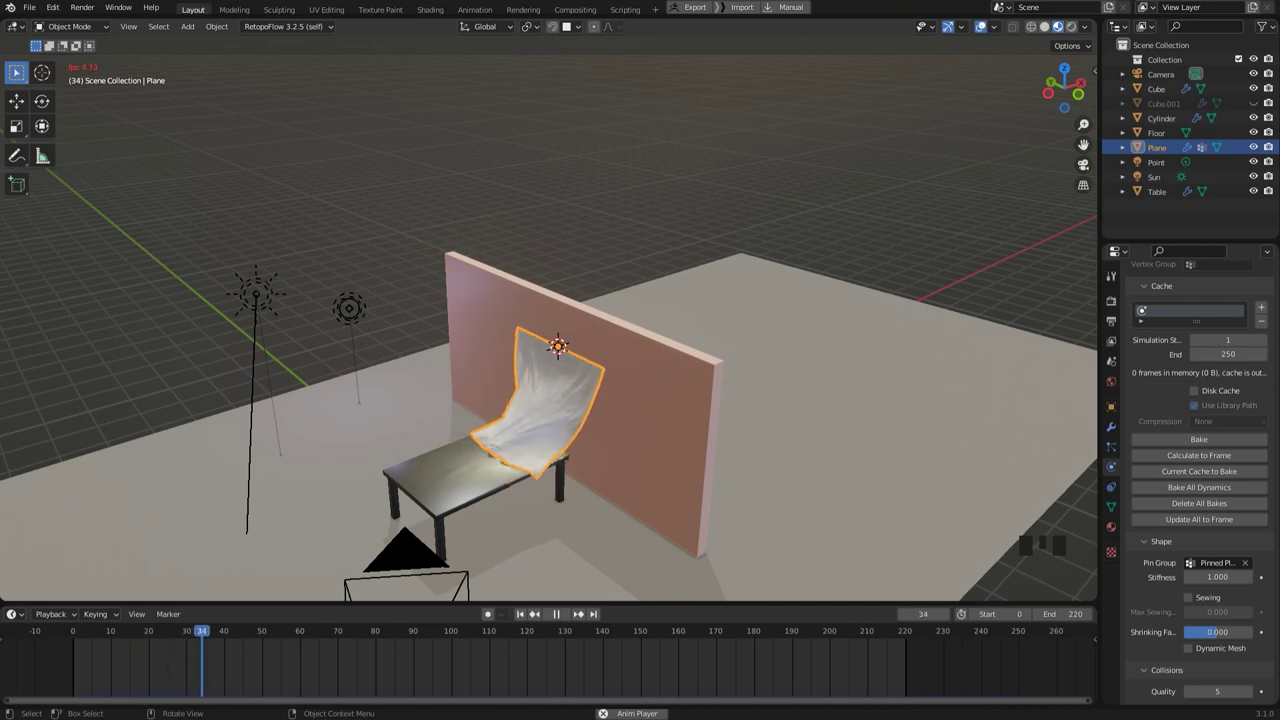
- Stop the playback, return to frame 0 and apply smooth shading to the cloth plane
key(space)
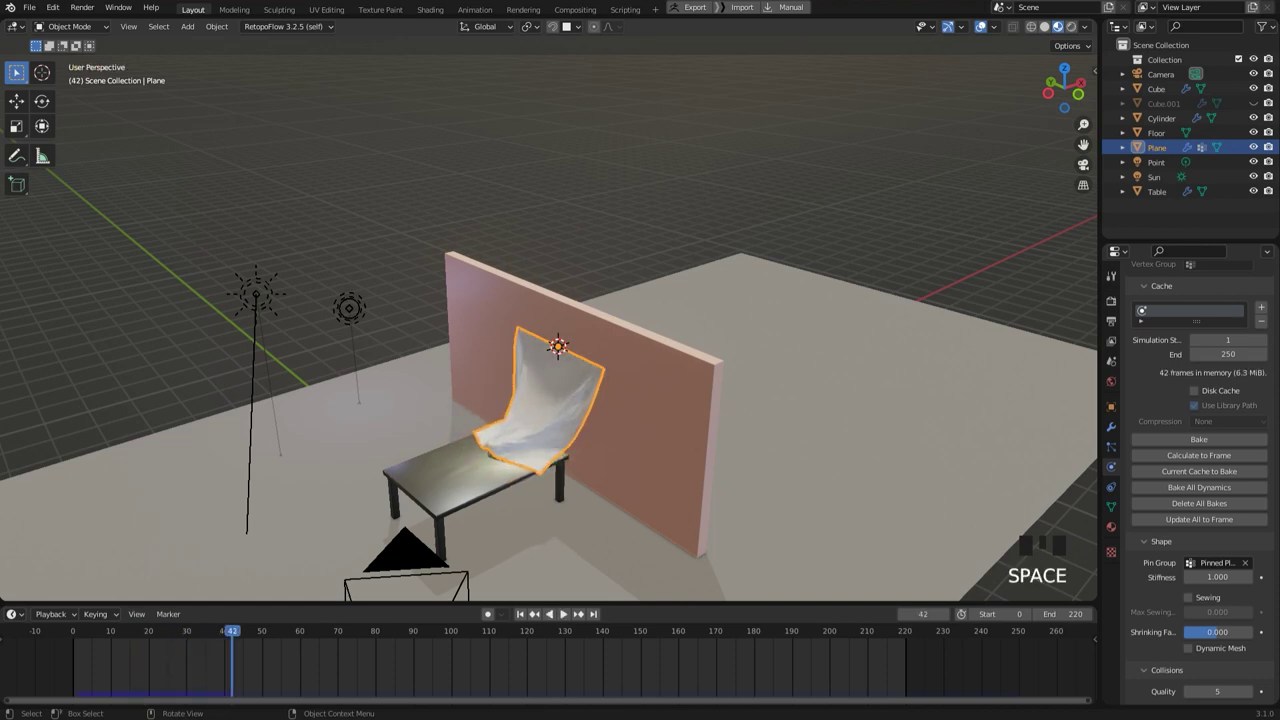
click(179, 631)
drag(179, 631, 73, 631)
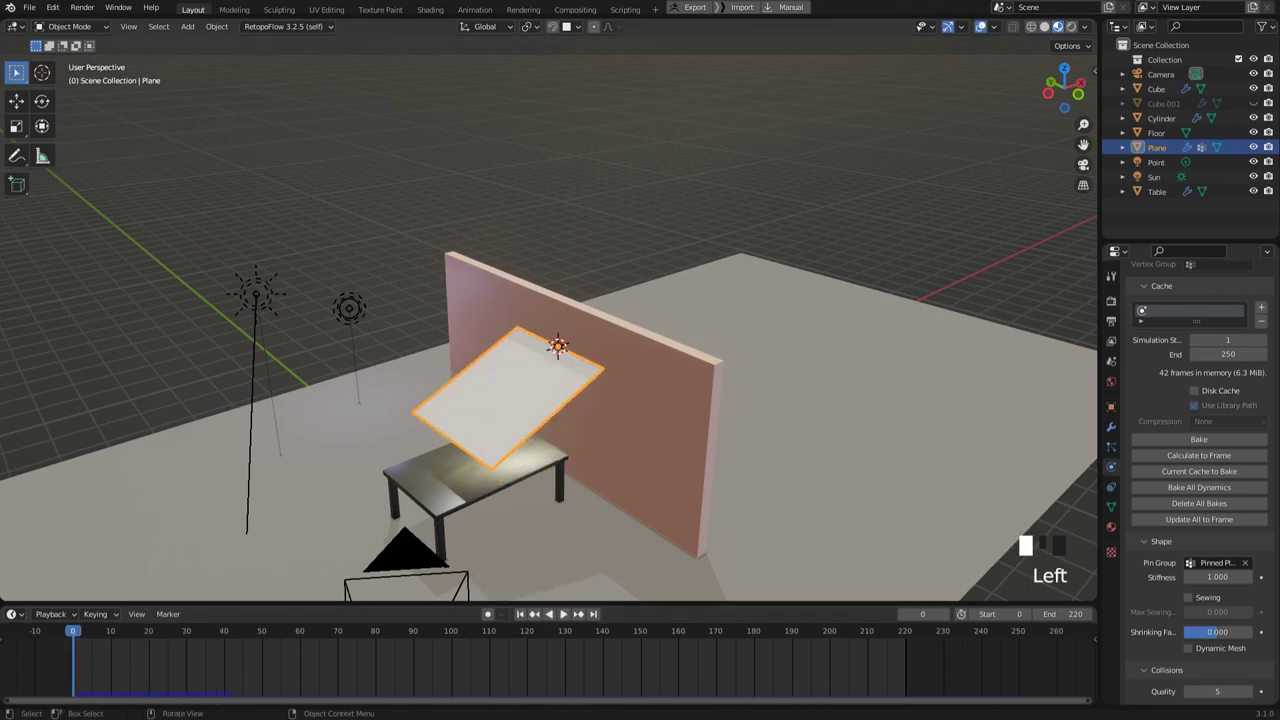
scroll(549, 327, up, 2)
right_click(505, 430)
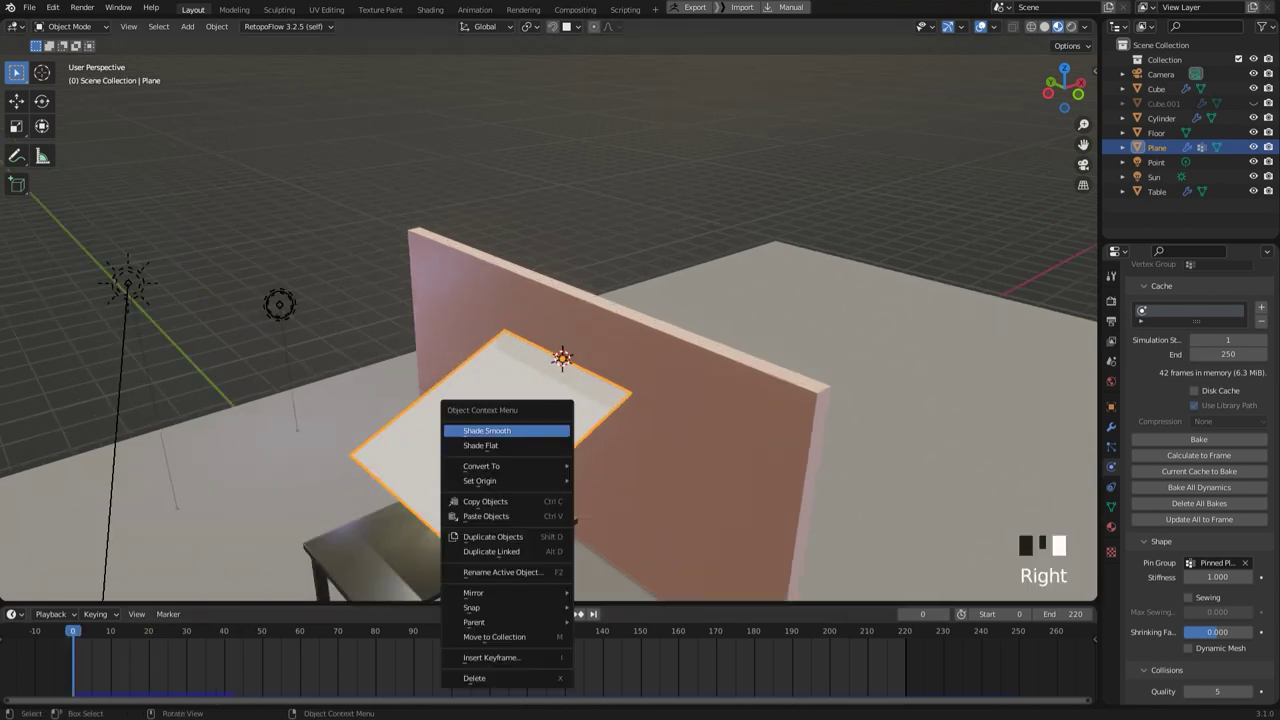
click(505, 430)
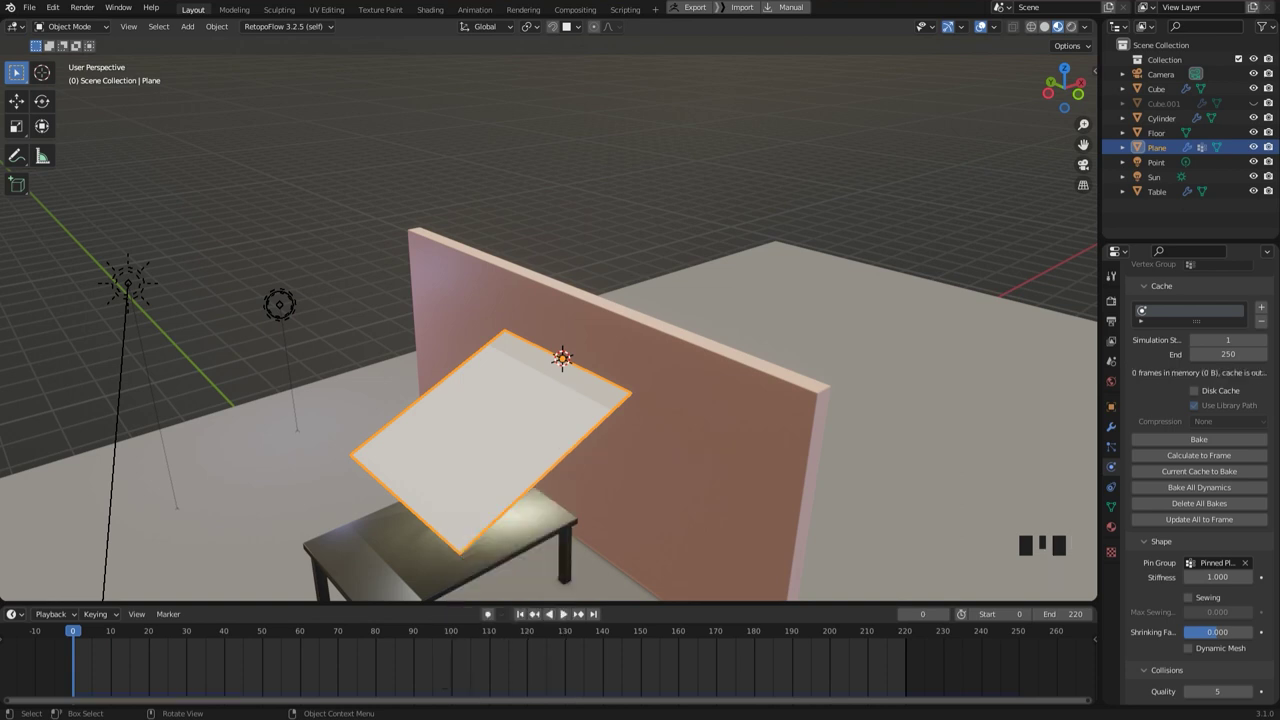
- Add a Subdivision Surface modifier to the plane after its Cloth modifier
click(1110, 426)
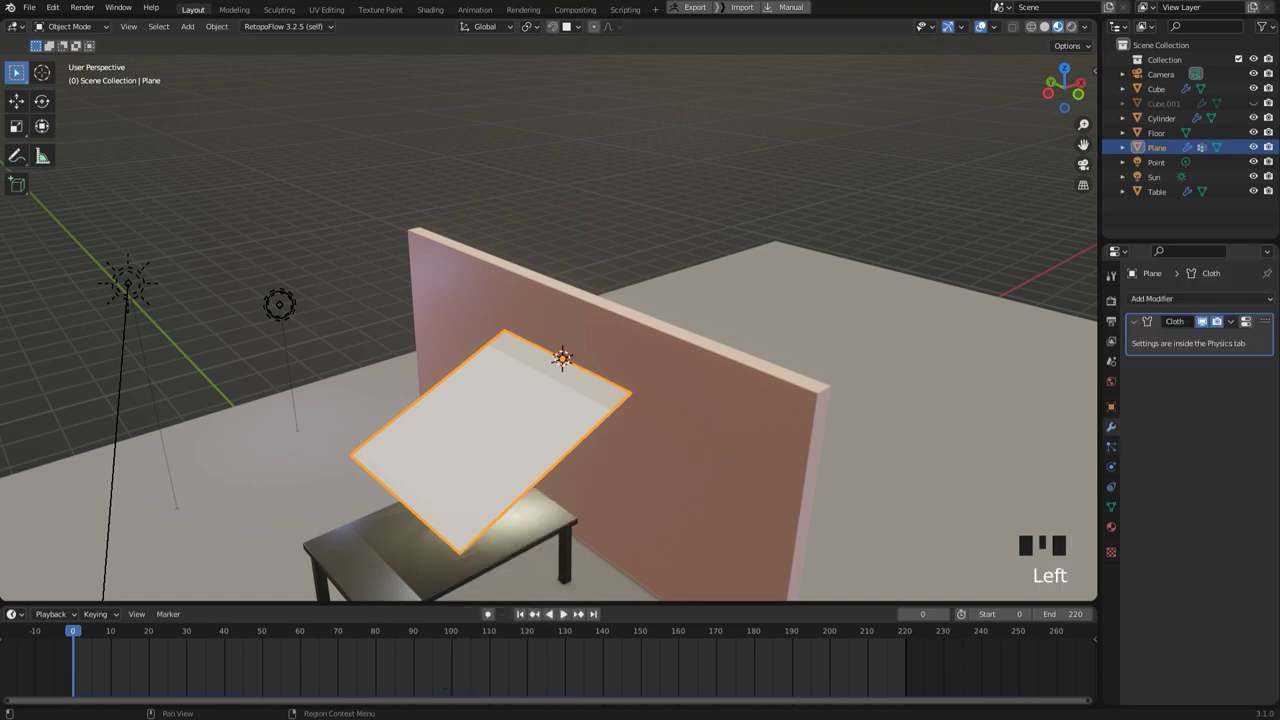
click(1200, 298)
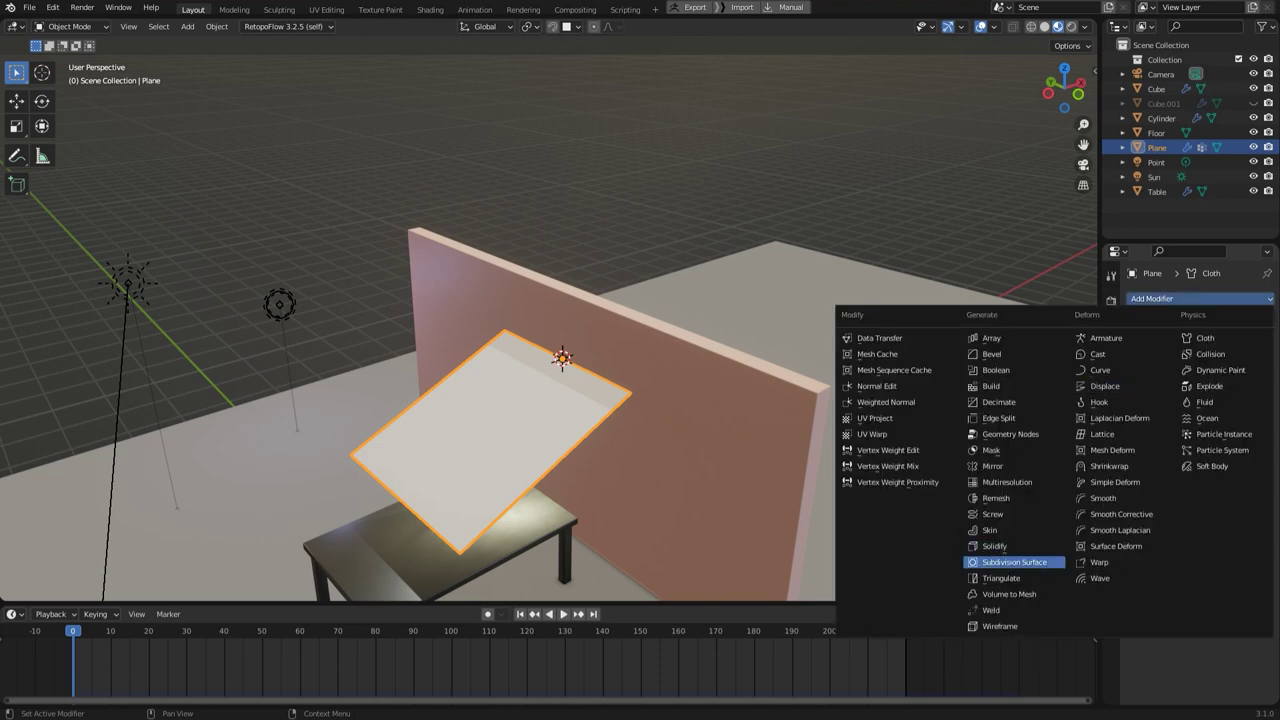
click(1007, 562)
- Play the smoothed cloth simulation and examine from several angles how the plane moves over the table and cup
scroll(549, 330, down, 2)
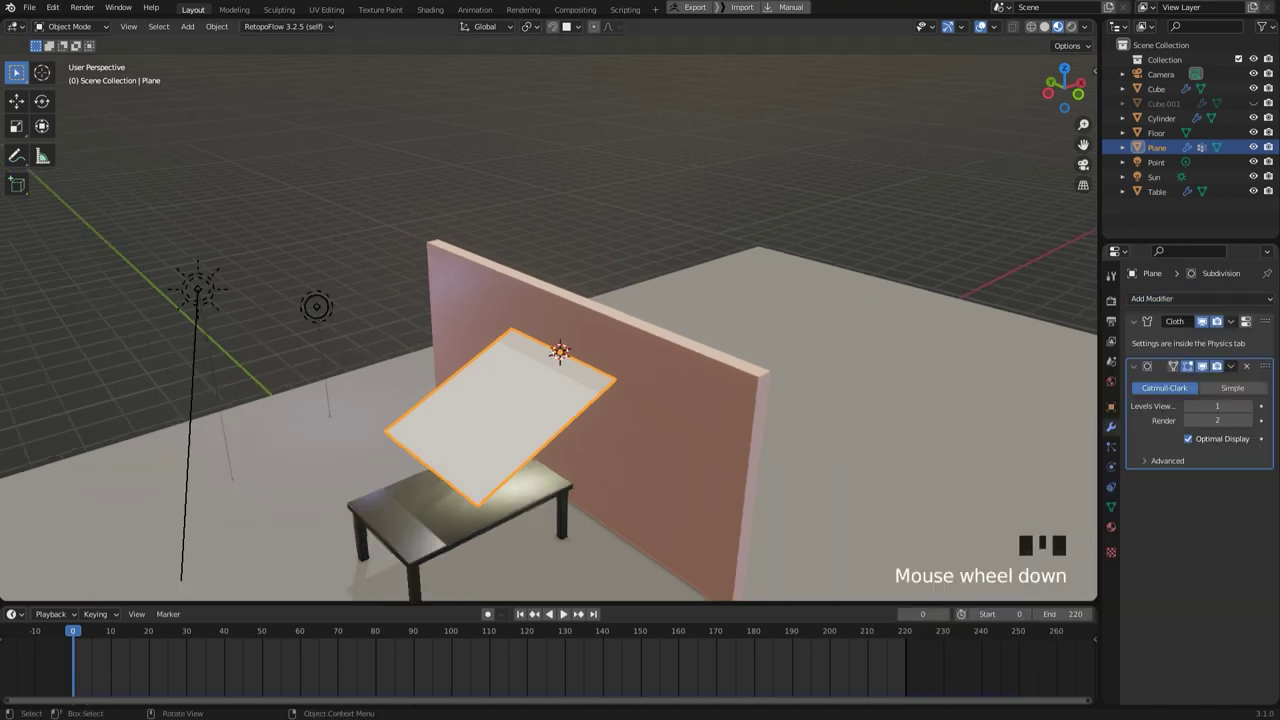
middle_drag(549, 330, 405, 322)
key(space)
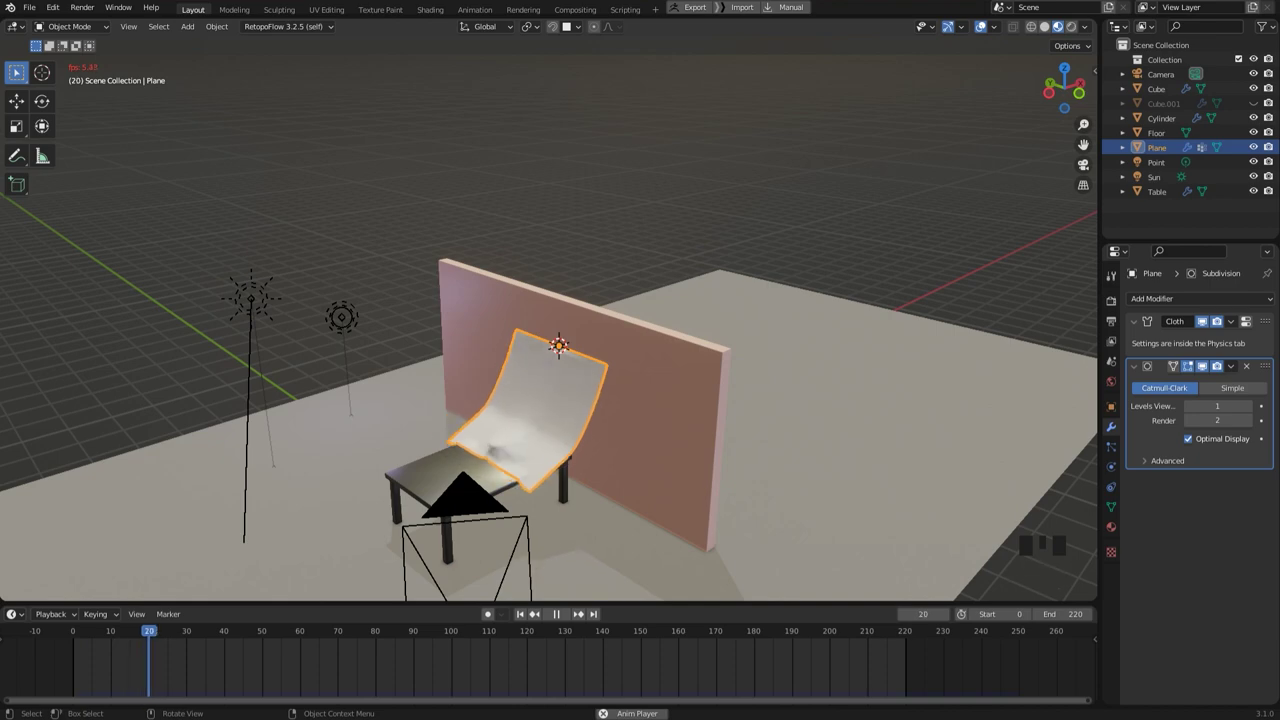
middle_drag(420, 360, 660, 362)
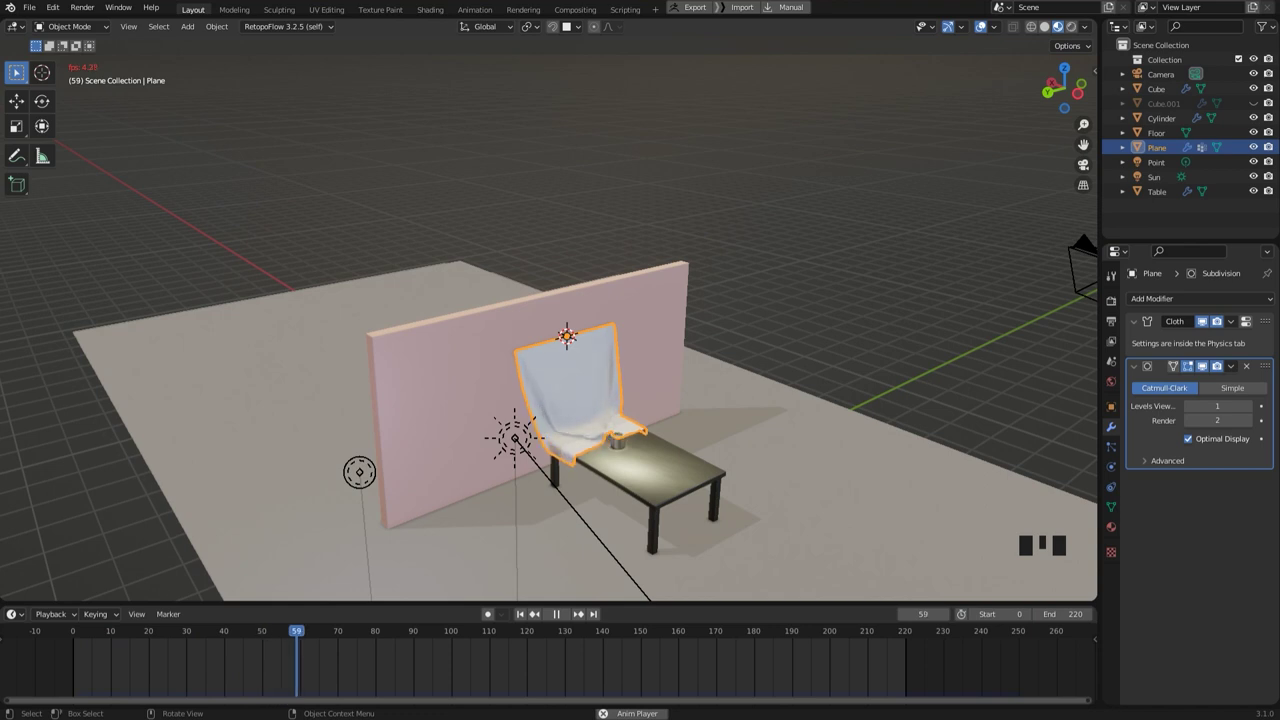
click(760, 250)
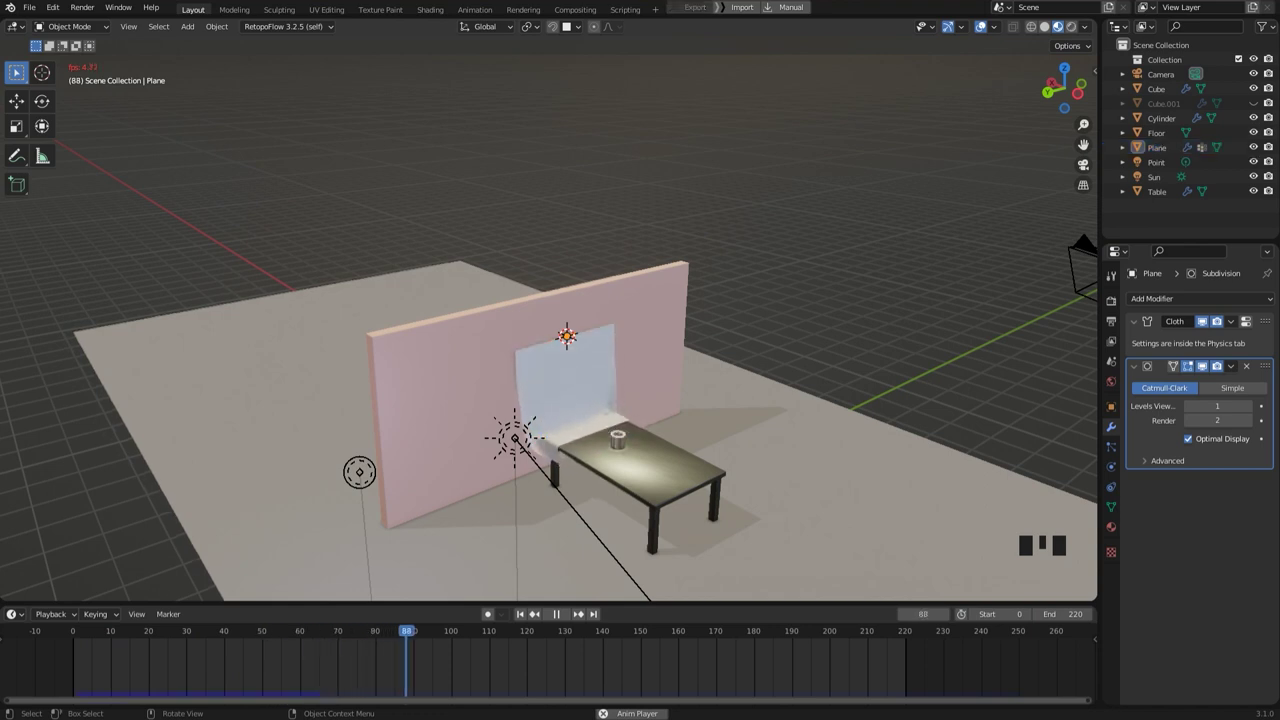
middle_drag(640, 380, 530, 385)
middle_drag(700, 300, 840, 300)
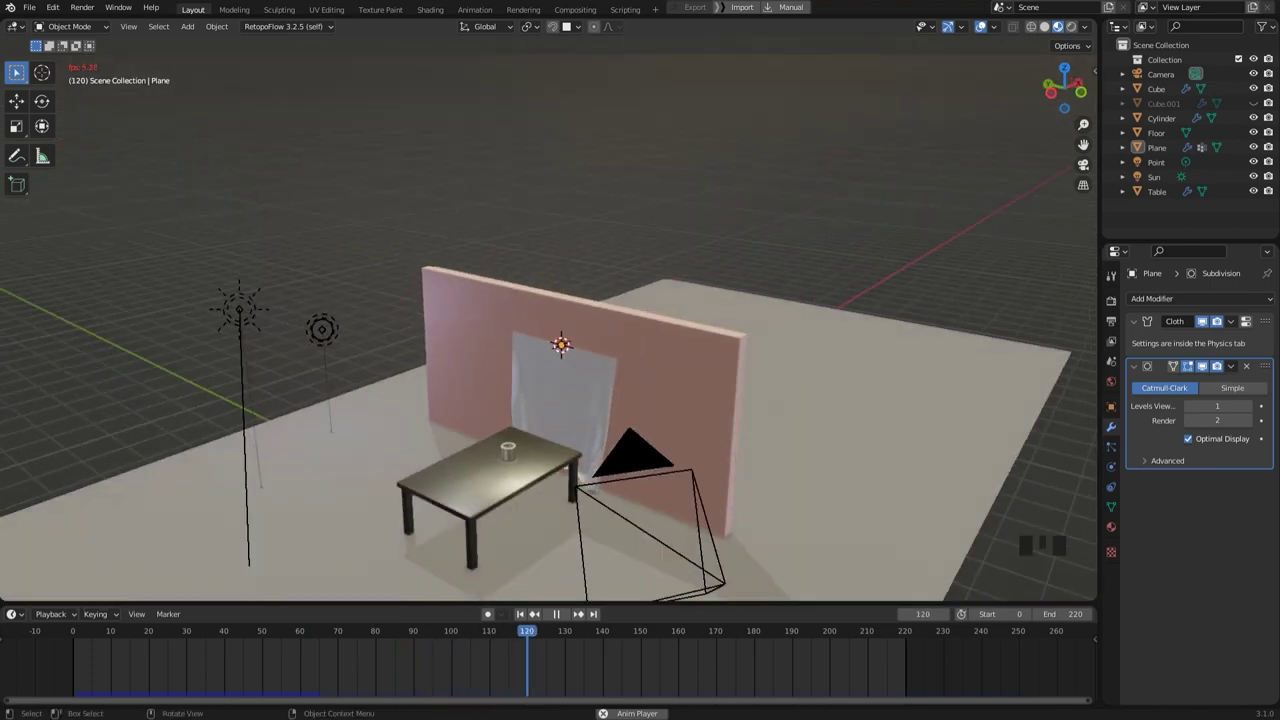
shift+middle_drag(640, 400, 634, 342)
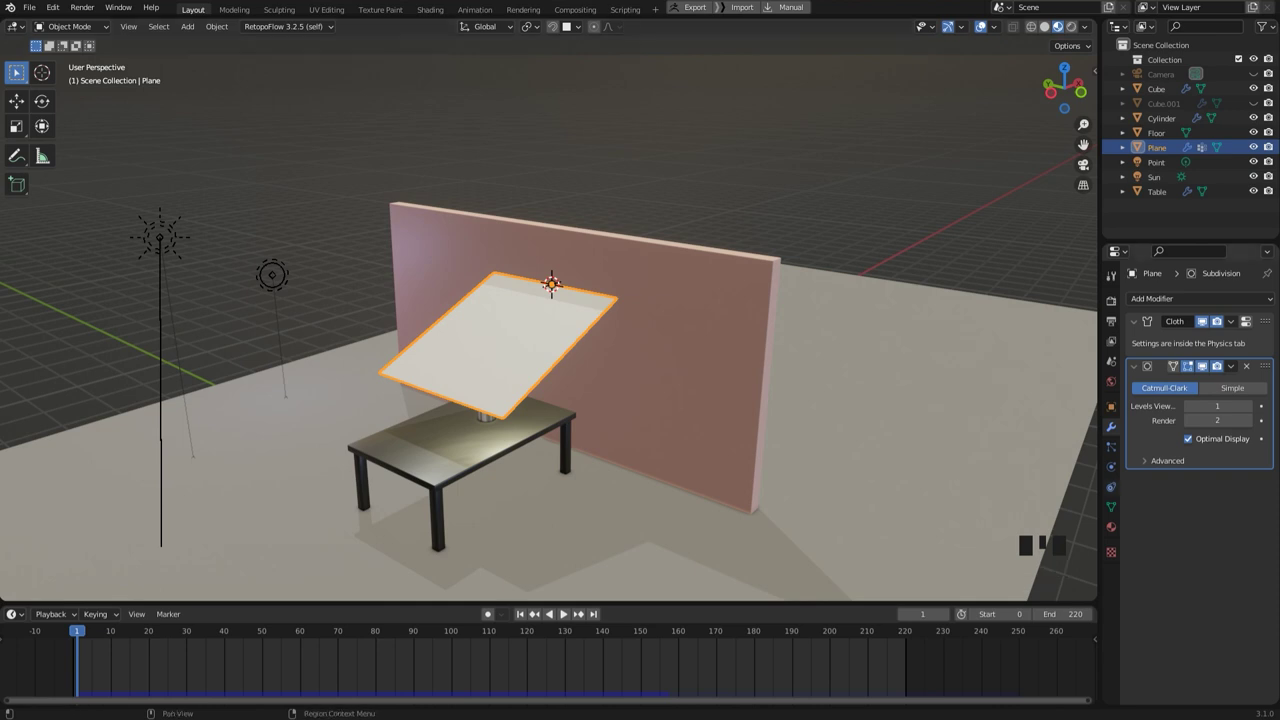
- Bake the plane's cloth simulation cache and play back the baked animation from frame 1
click(1110, 466)
scroll(1200, 450, down, 15)
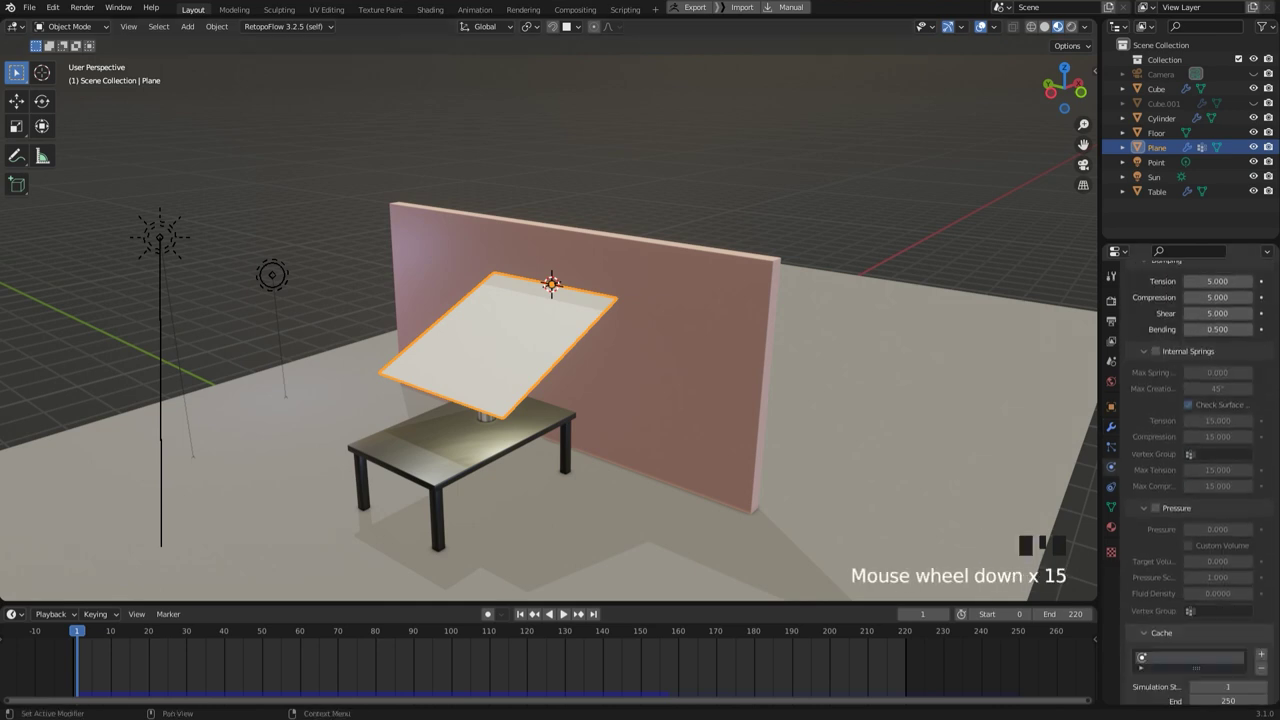
scroll(1190, 450, down, 4)
scroll(1190, 450, down, 2)
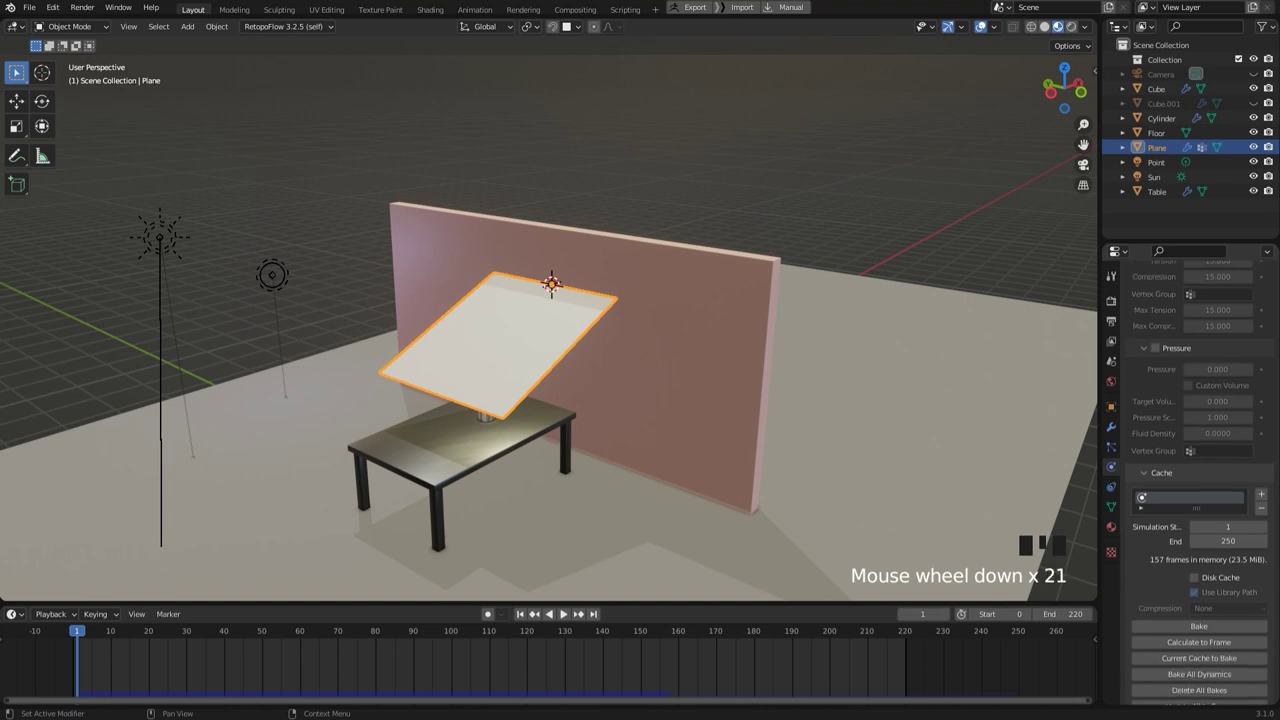
click(1199, 626)
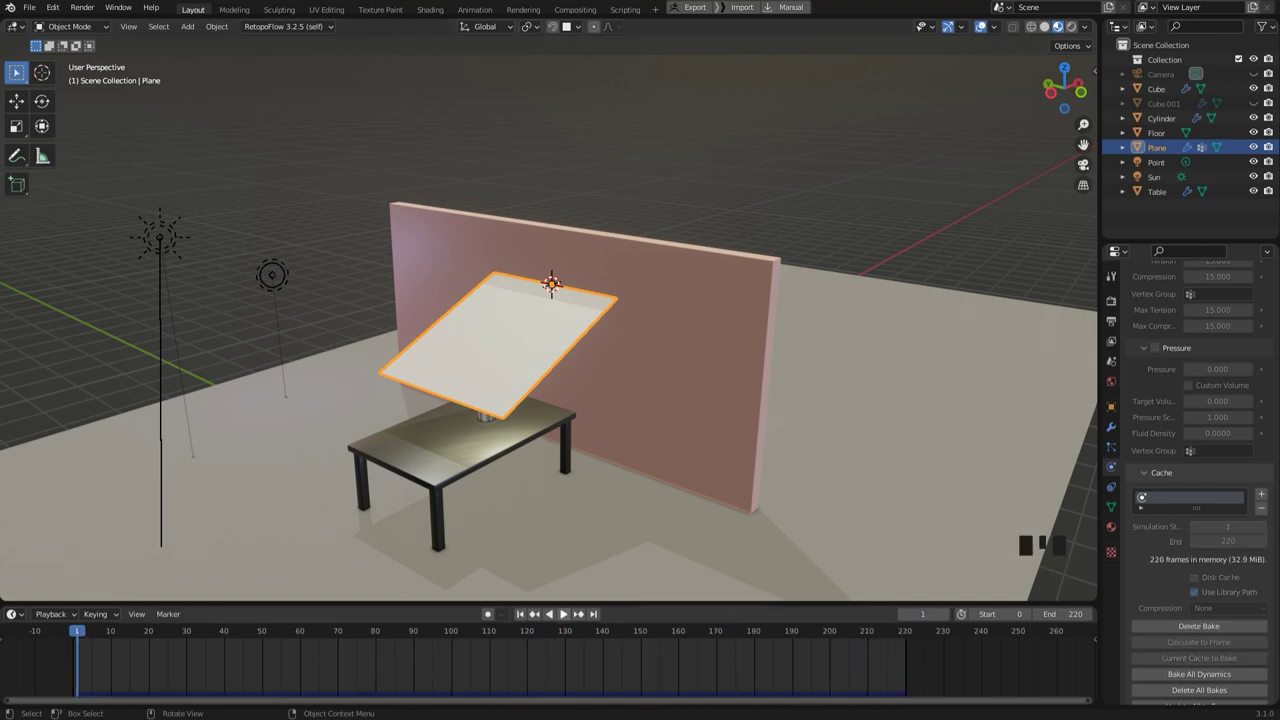
click(563, 614)
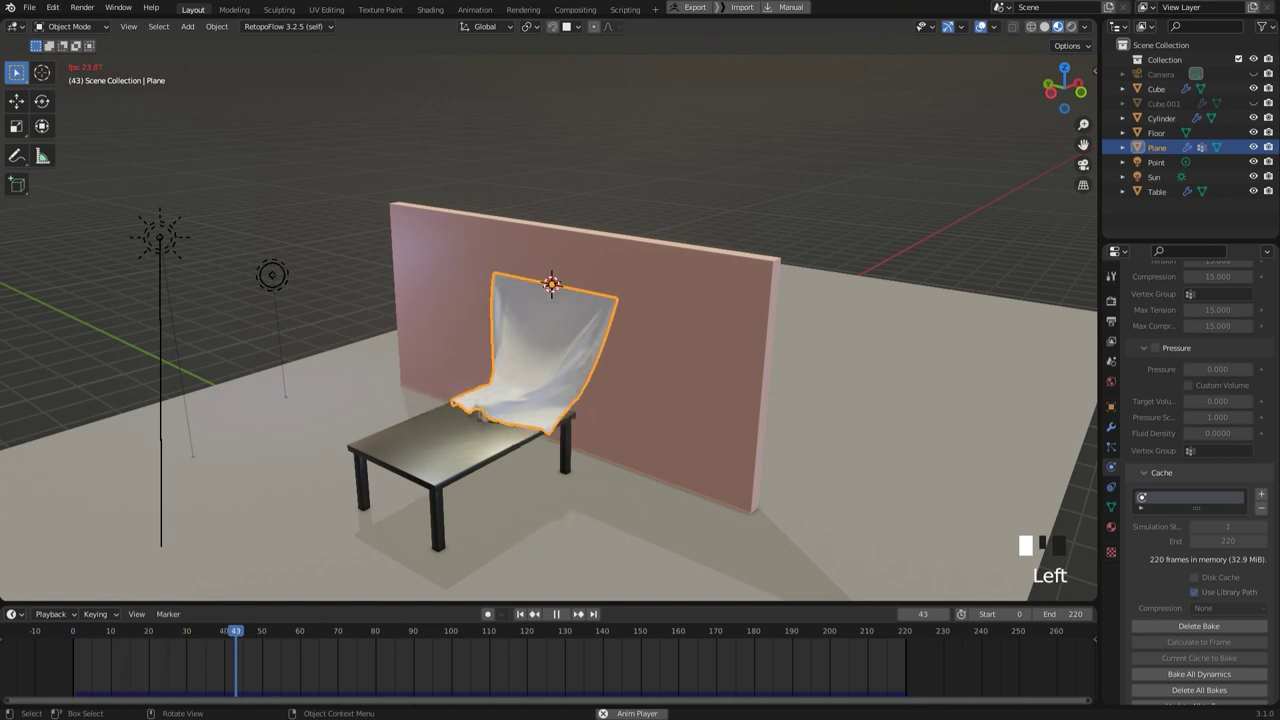